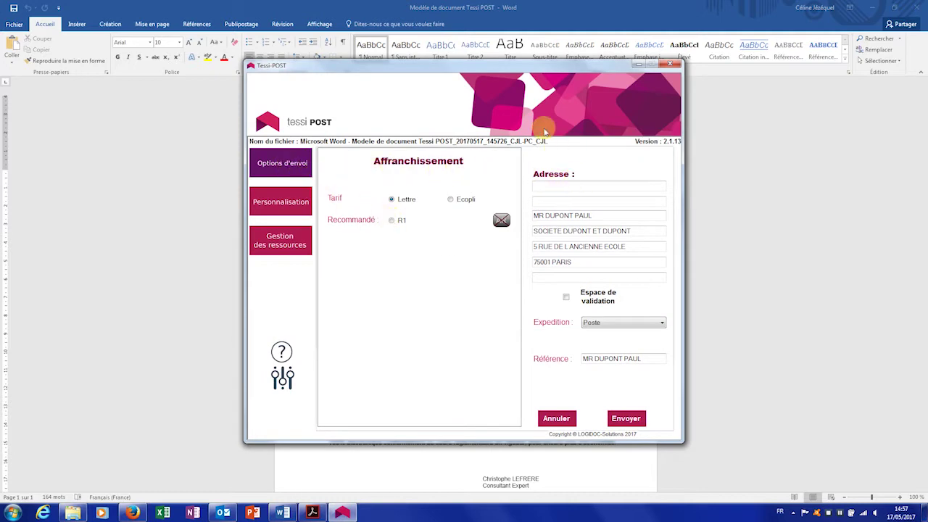
Move the Tessi-POST window off the letter and review the Lettre, Ecopli and R1 registered postage options.
{"action": "left_click_drag", "start_coordinate": [531, 67], "coordinate": [323, 63]}
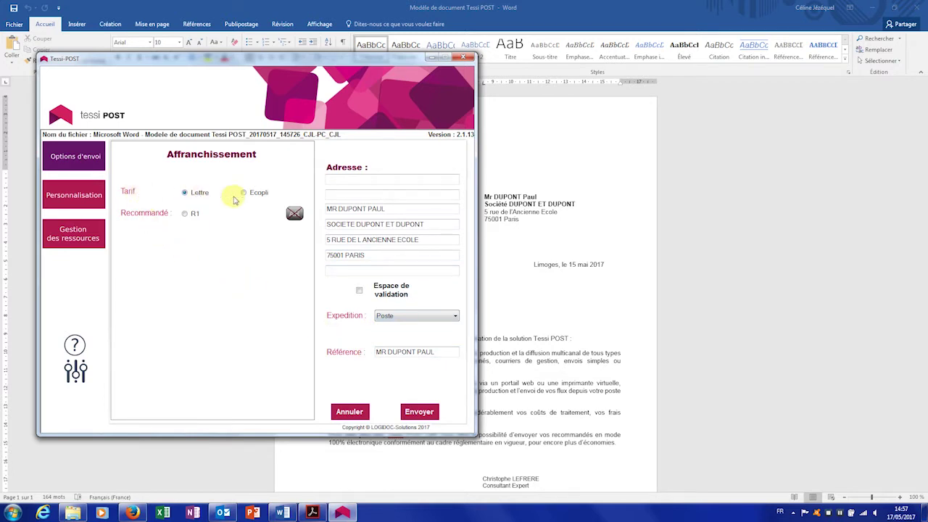
{"action": "left_click", "coordinate": [243, 193]}
{"action": "left_click", "coordinate": [187, 214]}
{"action": "left_click", "coordinate": [294, 215]}
Review the personalisation options for the address sheet, archiving, single-sided printing, GED and colour.
{"action": "left_click", "coordinate": [74, 195]}
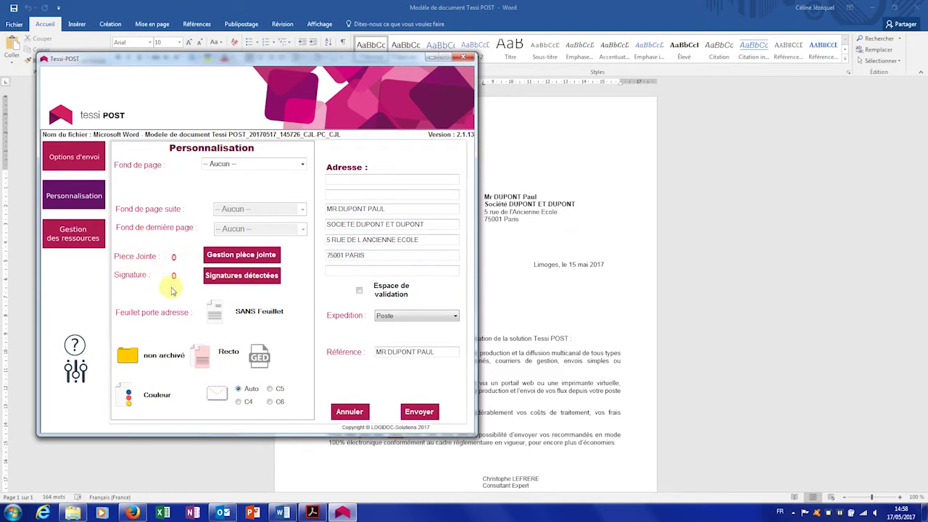
{"action": "left_click", "coordinate": [216, 317]}
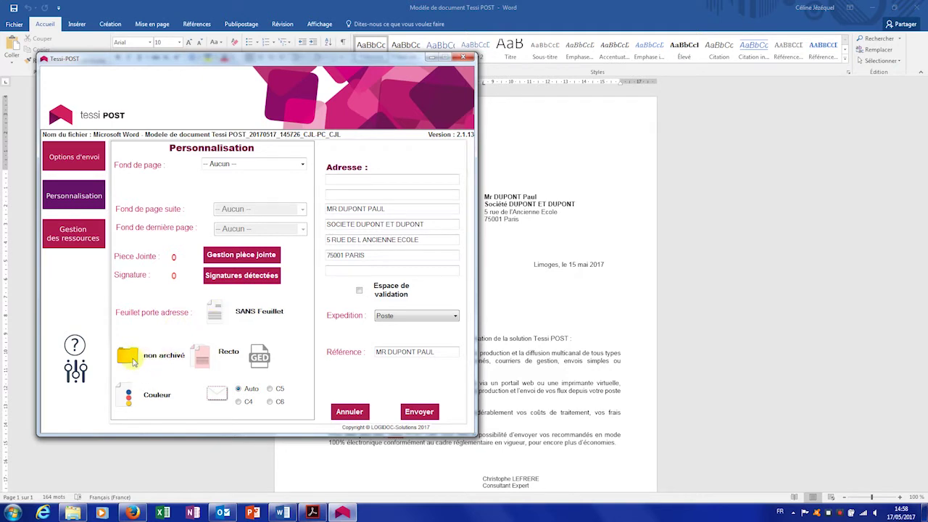
{"action": "left_click", "coordinate": [206, 359]}
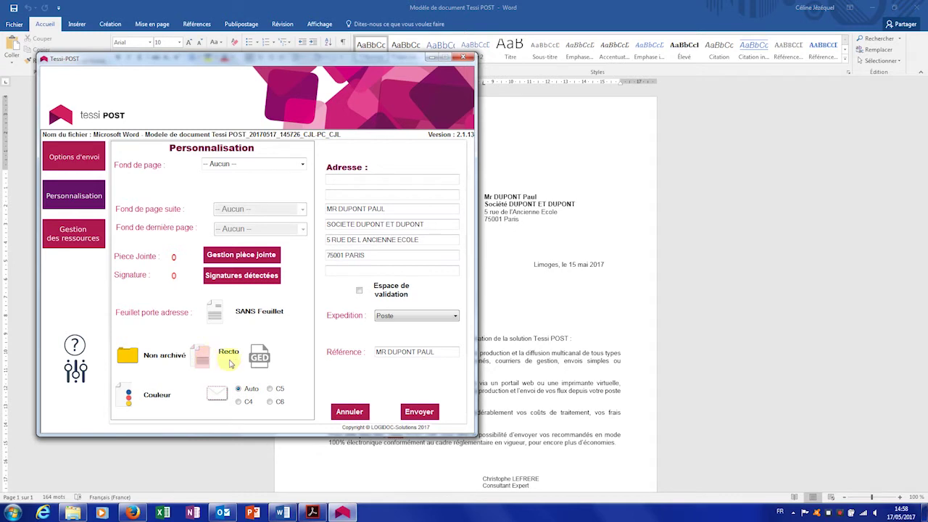
{"action": "left_click", "coordinate": [260, 358]}
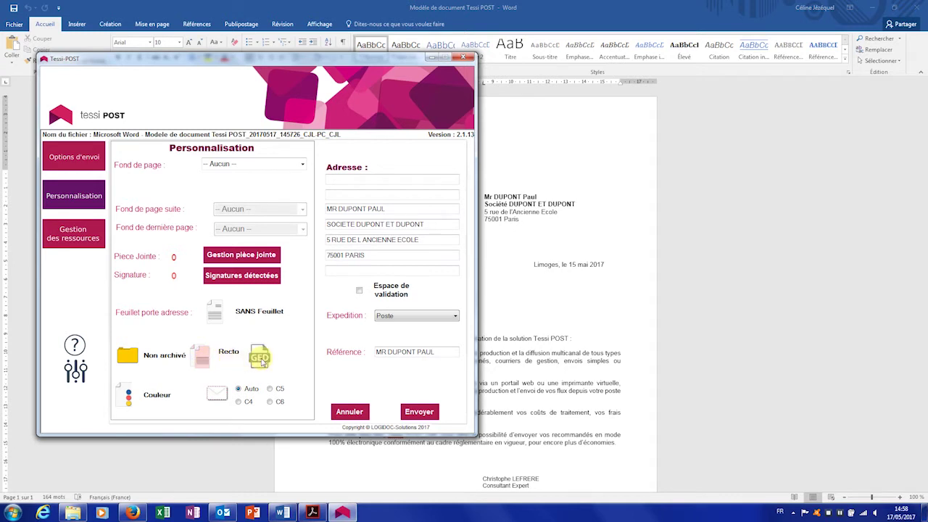
{"action": "left_click", "coordinate": [129, 397]}
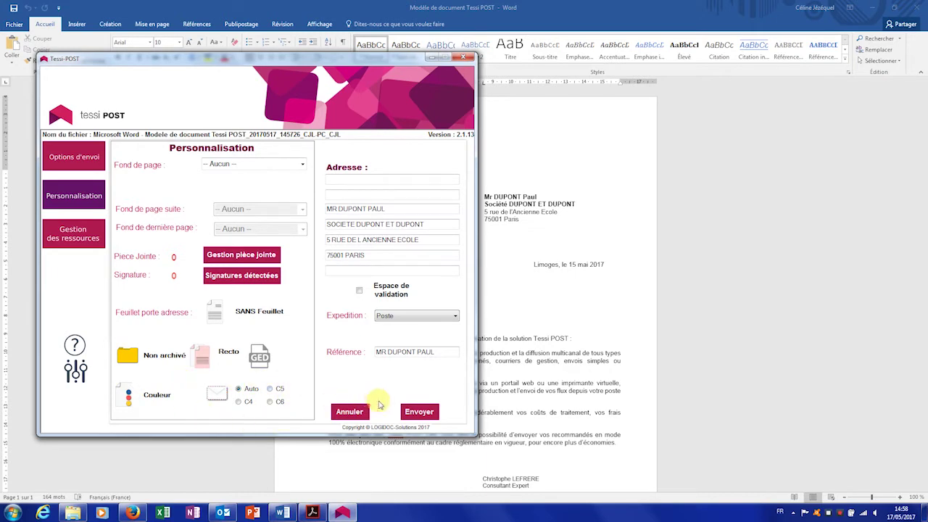
Send the letter through the Poste channel, checking its PDF preview at 75% zoom before validating the dispatch.
{"action": "left_click", "coordinate": [419, 412]}
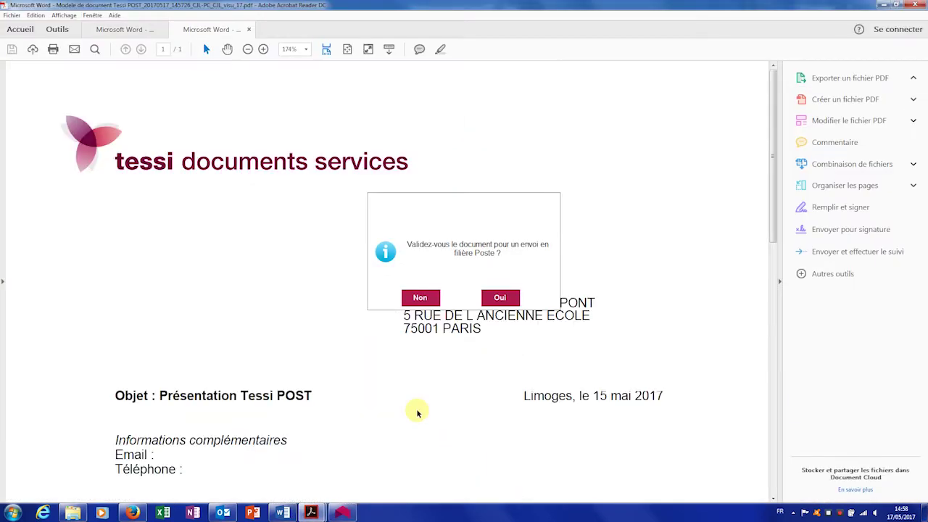
{"action": "left_click", "coordinate": [307, 53]}
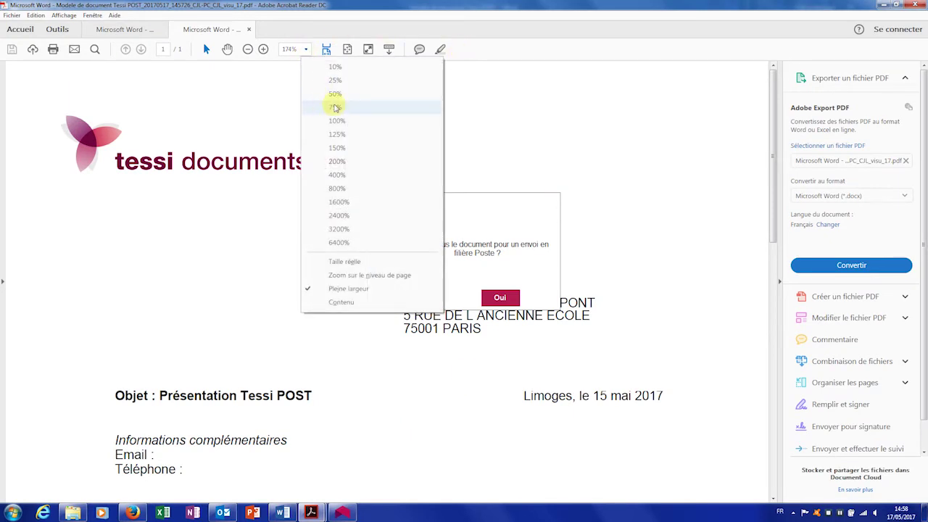
{"action": "left_click", "coordinate": [312, 108]}
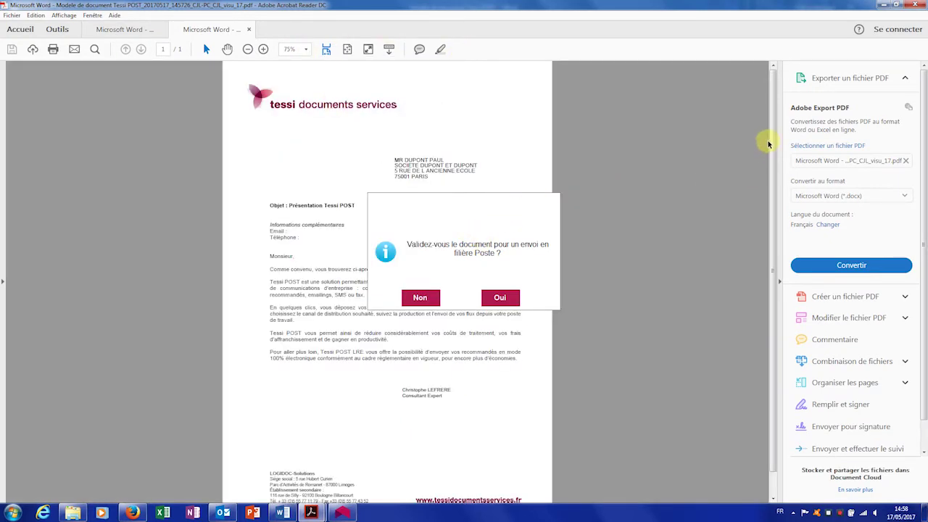
{"action": "mouse_move", "coordinate": [771, 139]}
{"action": "left_mouse_down"}
{"action": "mouse_move", "coordinate": [773, 163]}
{"action": "mouse_move", "coordinate": [782, 125]}
{"action": "left_mouse_up"}
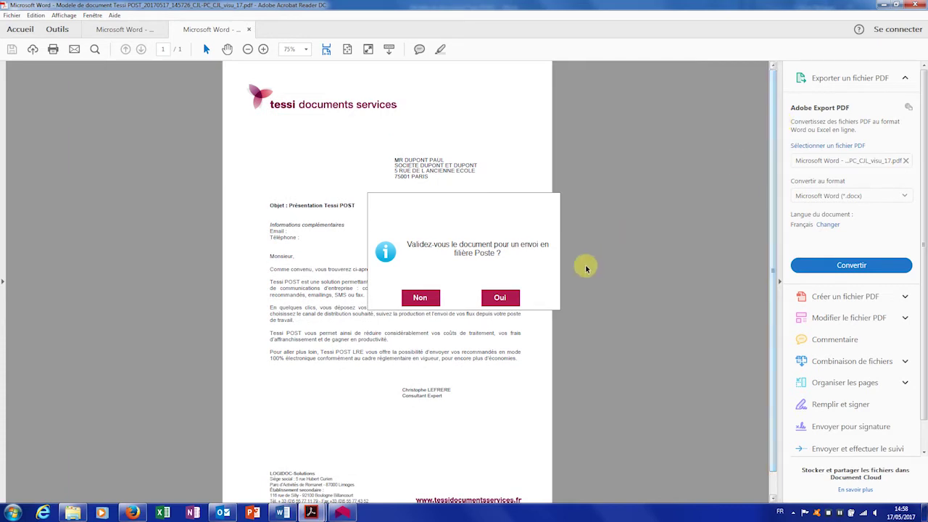
{"action": "left_click_drag", "start_coordinate": [500, 211], "coordinate": [659, 150]}
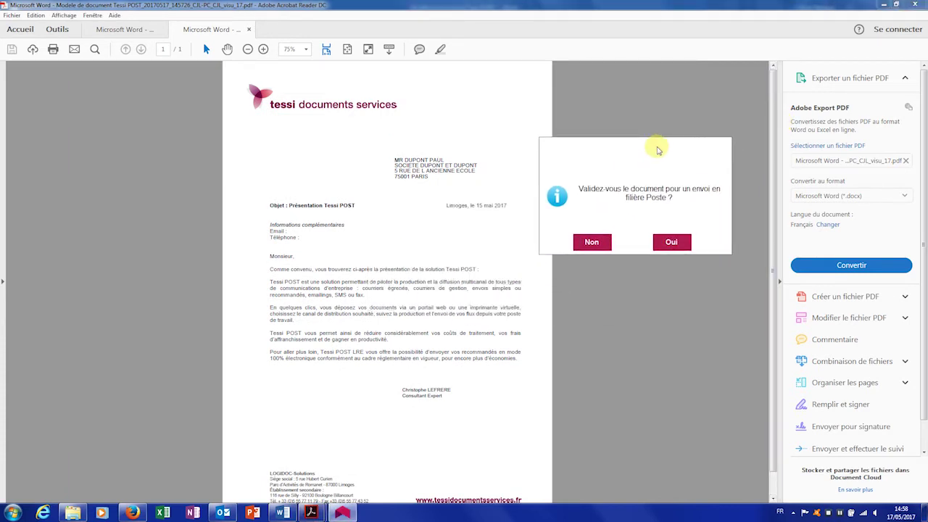
{"action": "left_click", "coordinate": [671, 245]}
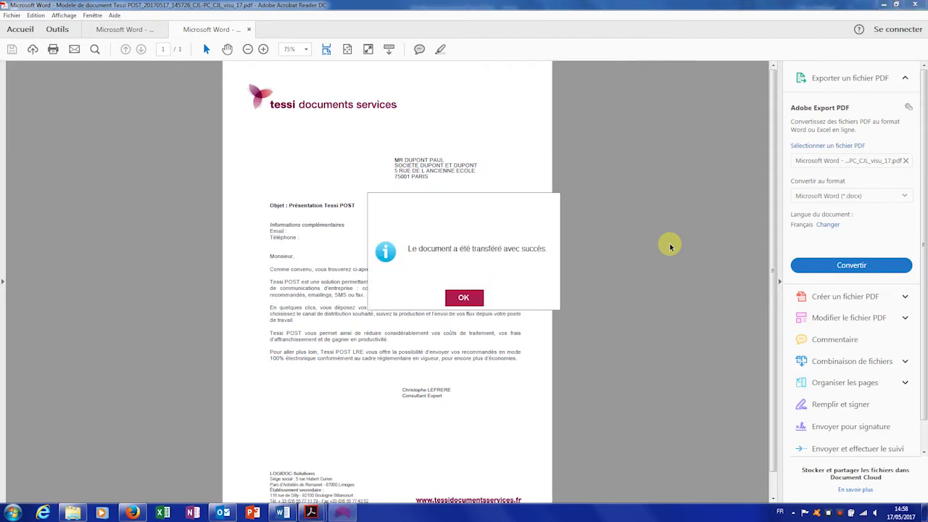
{"action": "left_click", "coordinate": [464, 297]}
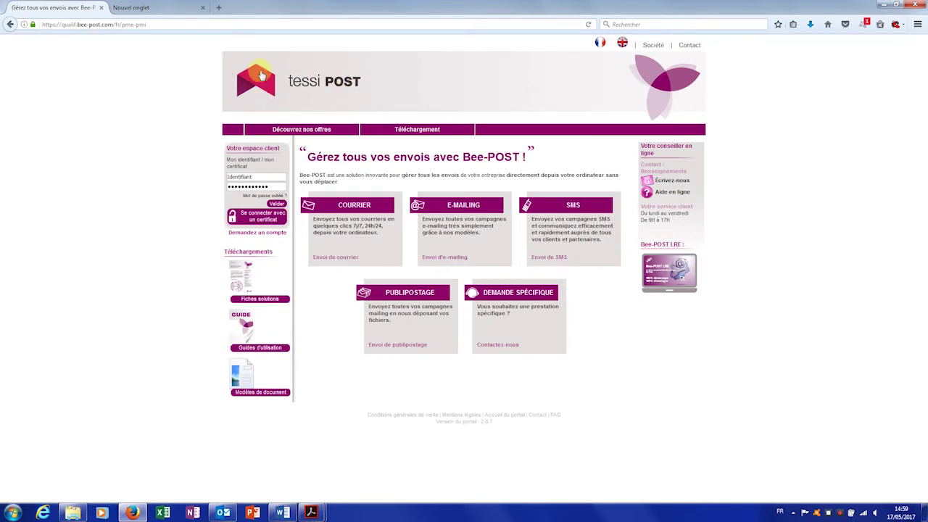
On the tessi POST portal in Firefox, sign in to the client area with the saved identifier and account password.
{"action": "left_click", "coordinate": [236, 175]}
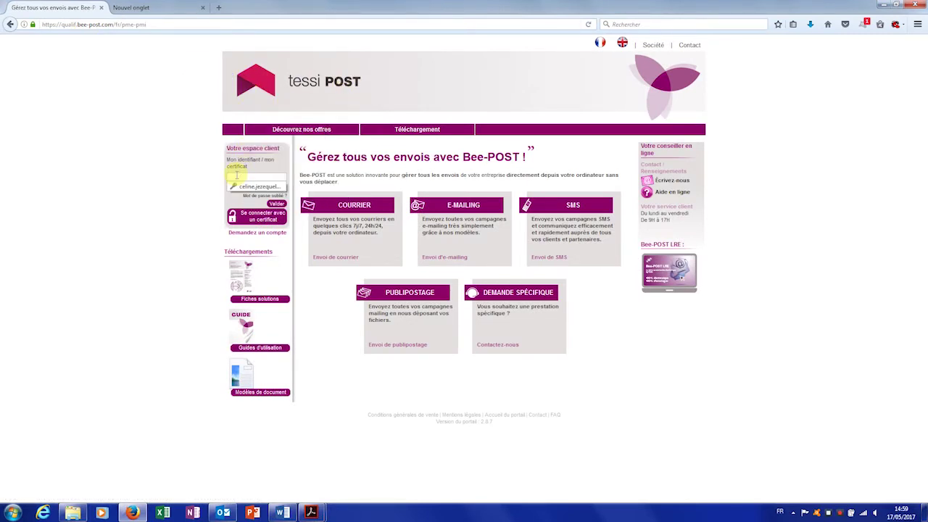
{"action": "left_click", "coordinate": [272, 188]}
{"action": "left_click_drag", "start_coordinate": [262, 186], "coordinate": [188, 186]}
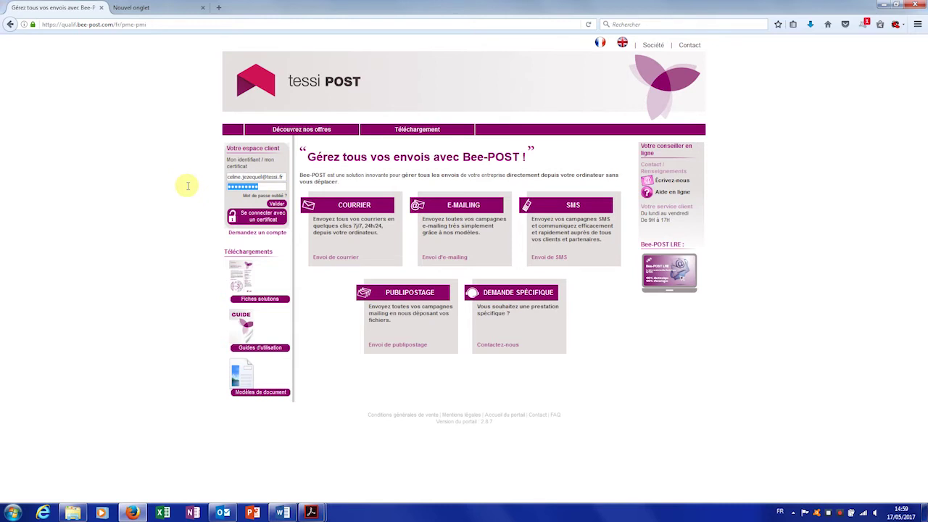
{"action": "left_click", "coordinate": [283, 204]}
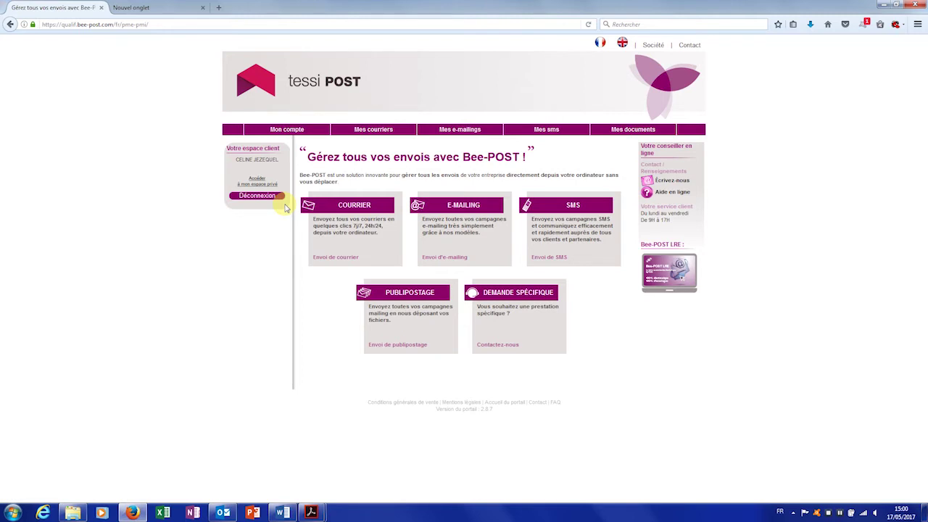
Open the postal mail deposit form and review its postage and archiving choices, keeping Rapide (J+2) and Sans.
{"action": "mouse_move", "coordinate": [382, 134]}
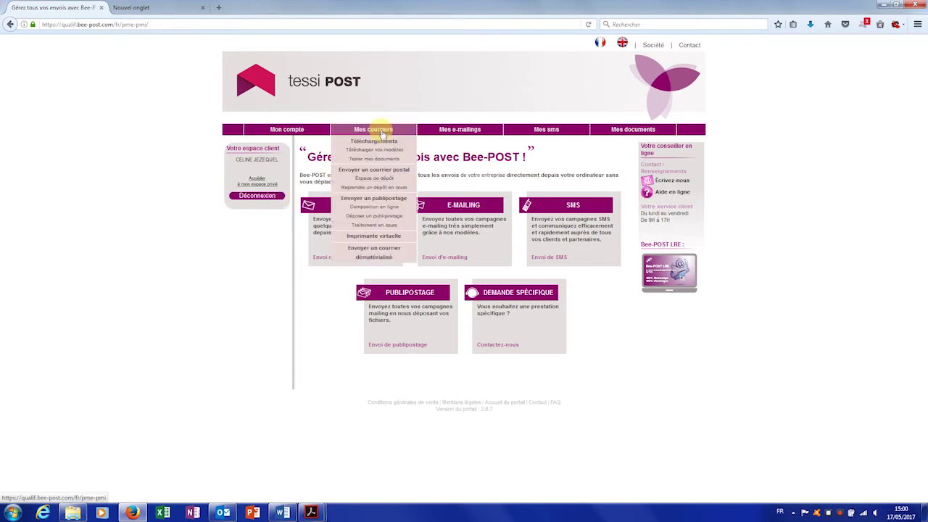
{"action": "left_click", "coordinate": [378, 178]}
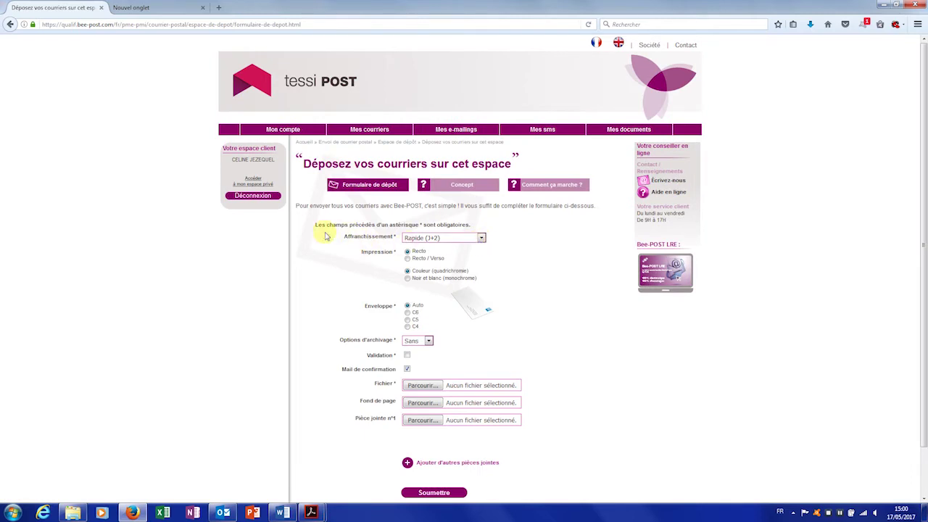
{"action": "left_click", "coordinate": [481, 239]}
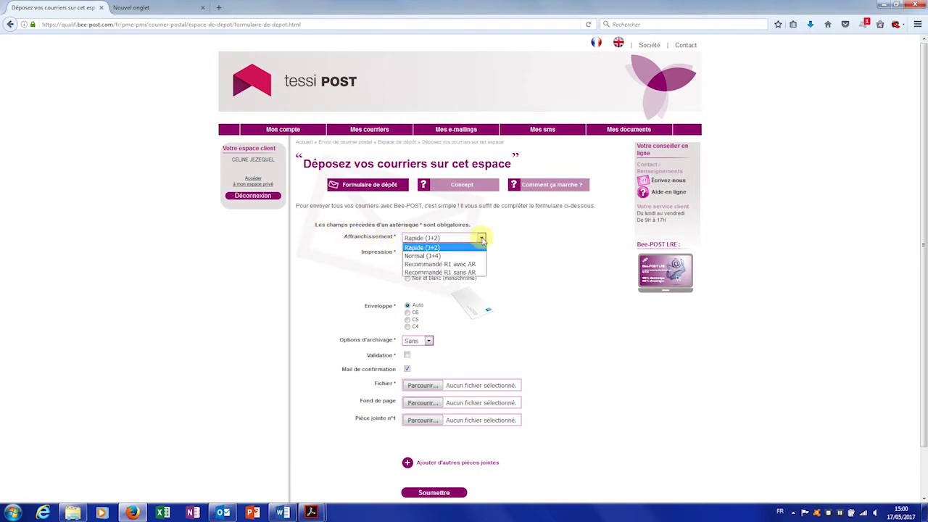
{"action": "left_click", "coordinate": [482, 240]}
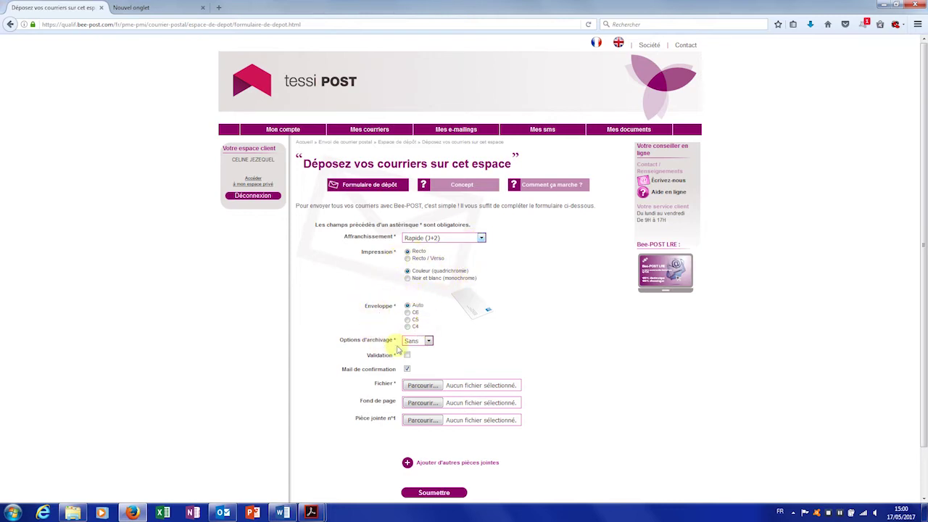
{"action": "left_click", "coordinate": [430, 342]}
{"action": "left_click", "coordinate": [430, 342]}
Submit "Envoi Démo - Document publiposté - mai 2017.pdf" for mailing with "Tessi POST - pièce jointe.pdf" as the first attachment.
{"action": "left_click", "coordinate": [424, 386]}
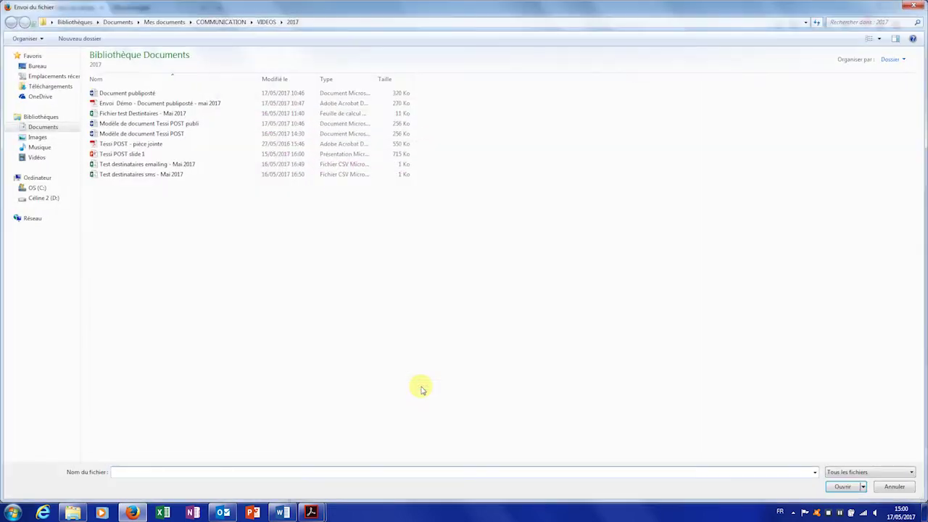
{"action": "double_click", "coordinate": [192, 106]}
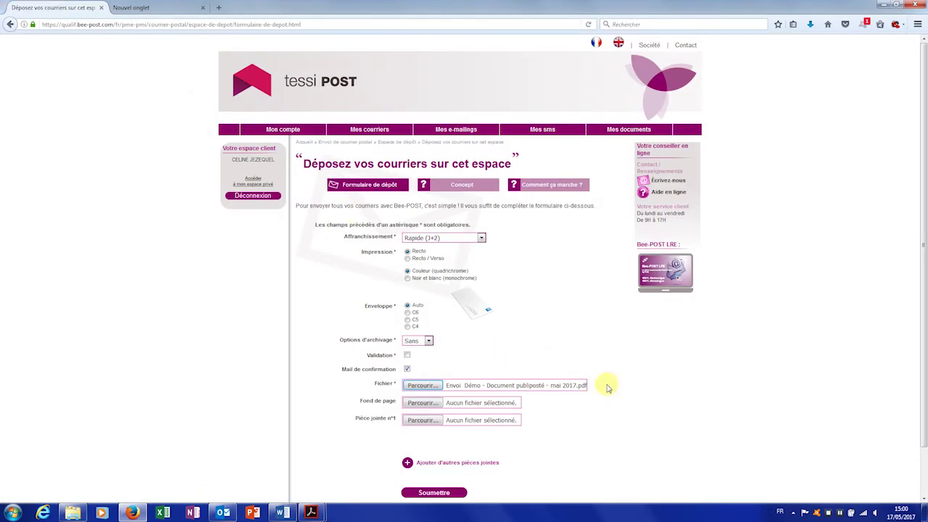
{"action": "left_click", "coordinate": [418, 422]}
{"action": "left_click", "coordinate": [167, 145]}
{"action": "double_click", "coordinate": [167, 145]}
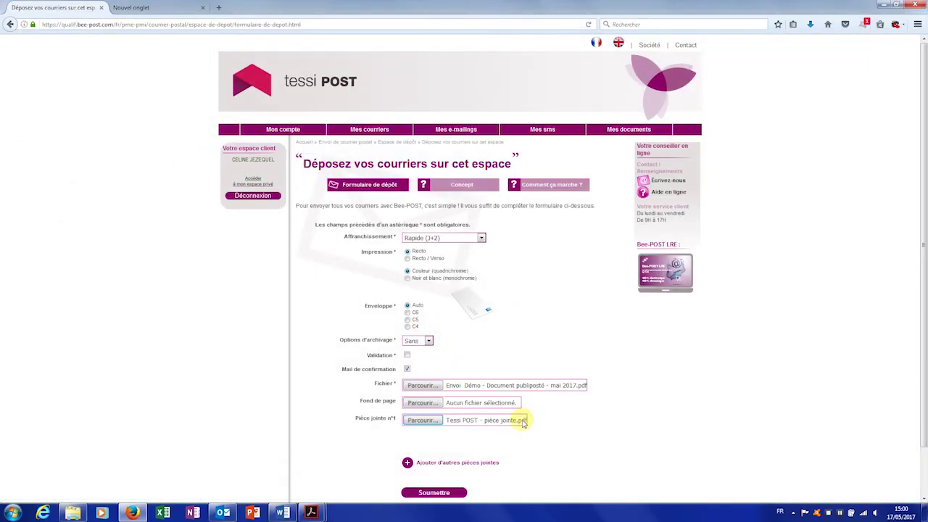
{"action": "scroll", "coordinate": [578, 427], "scroll_direction": "down", "scroll_amount": 2}
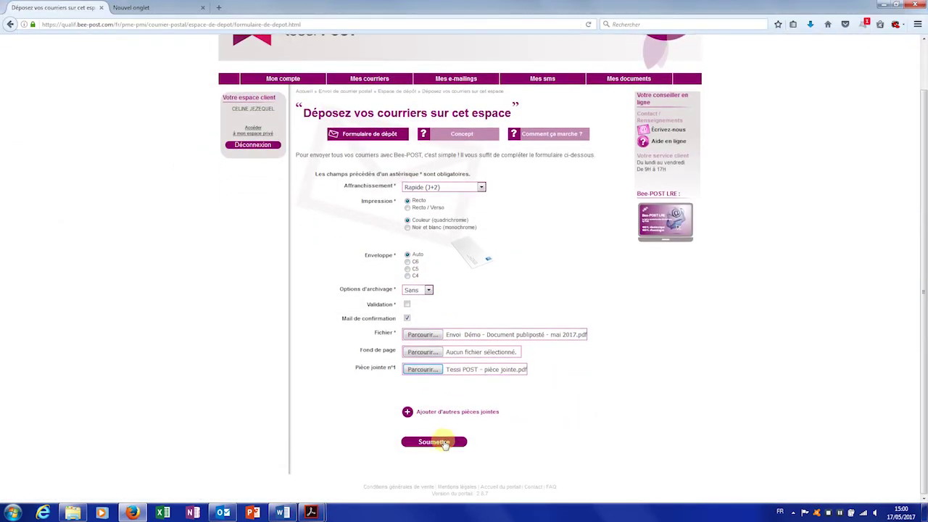
{"action": "left_click", "coordinate": [444, 444]}
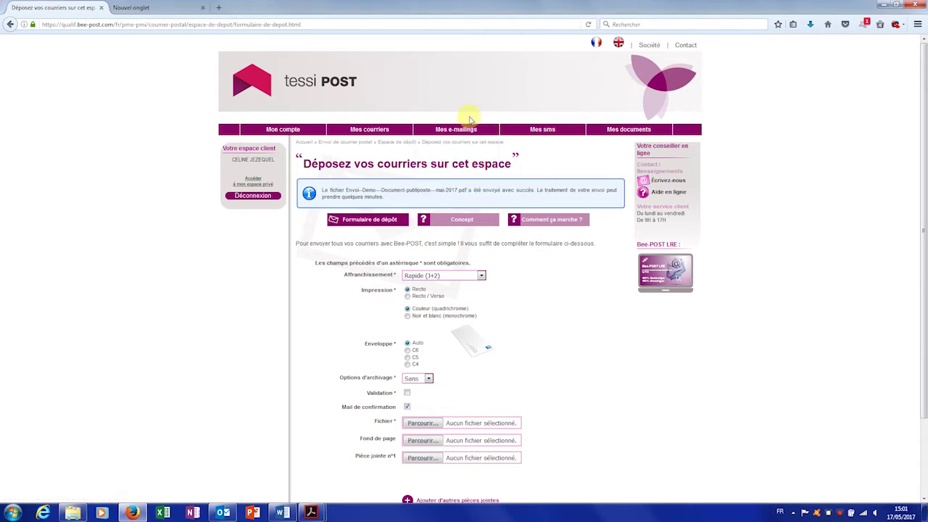
Open the online e-mailing composition page and look through the list of templates.
{"action": "mouse_move", "coordinate": [470, 128]}
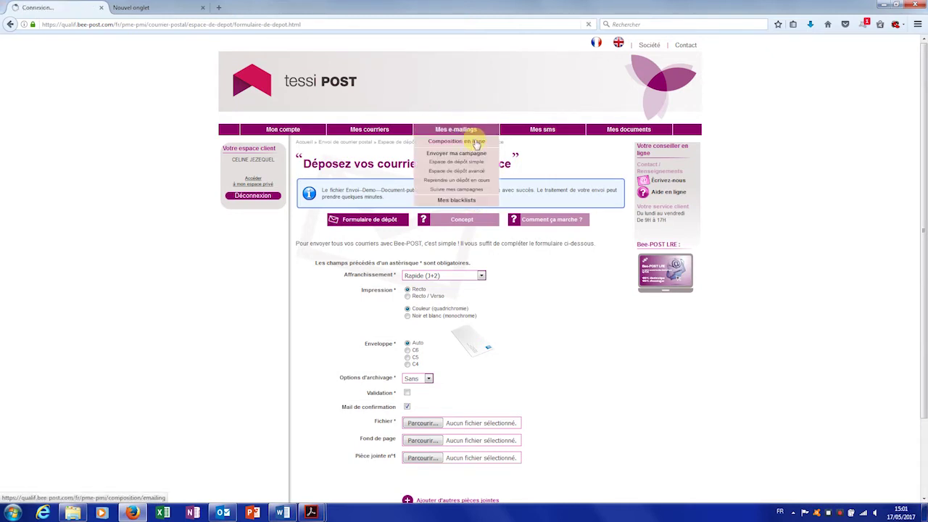
{"action": "left_click", "coordinate": [476, 144]}
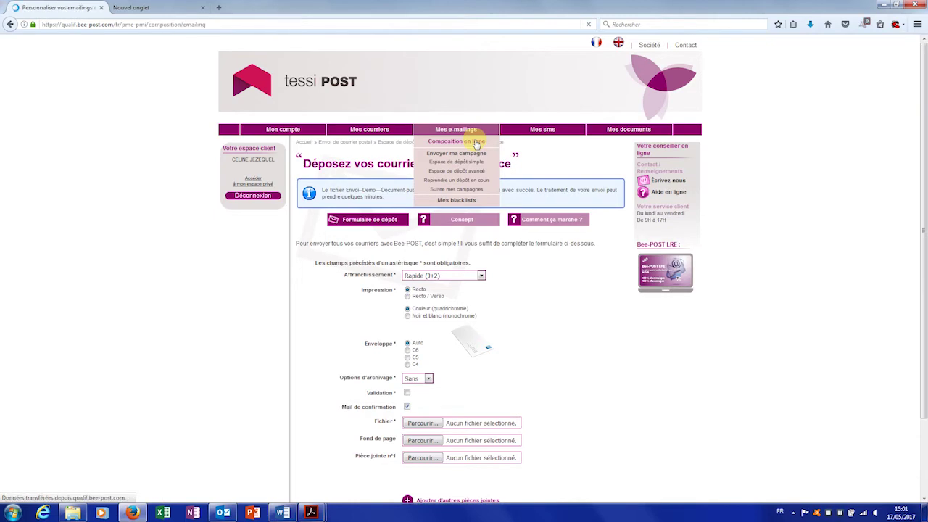
{"action": "scroll", "coordinate": [443, 244], "scroll_direction": "down", "scroll_amount": 3}
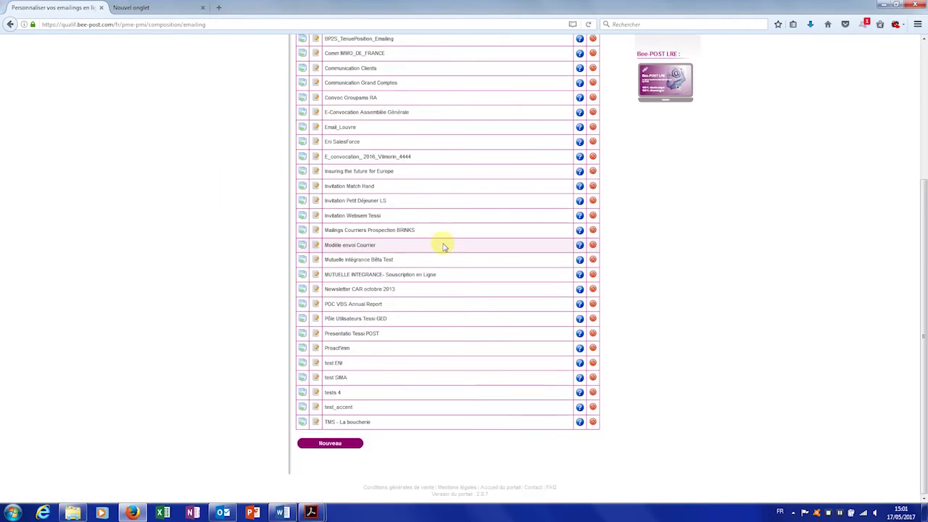
{"action": "scroll", "coordinate": [460, 300], "scroll_direction": "up", "scroll_amount": 3}
Start an e-mailing in the advanced deposit space using the "Invitation Websem Tessi" mail template.
{"action": "mouse_move", "coordinate": [456, 133]}
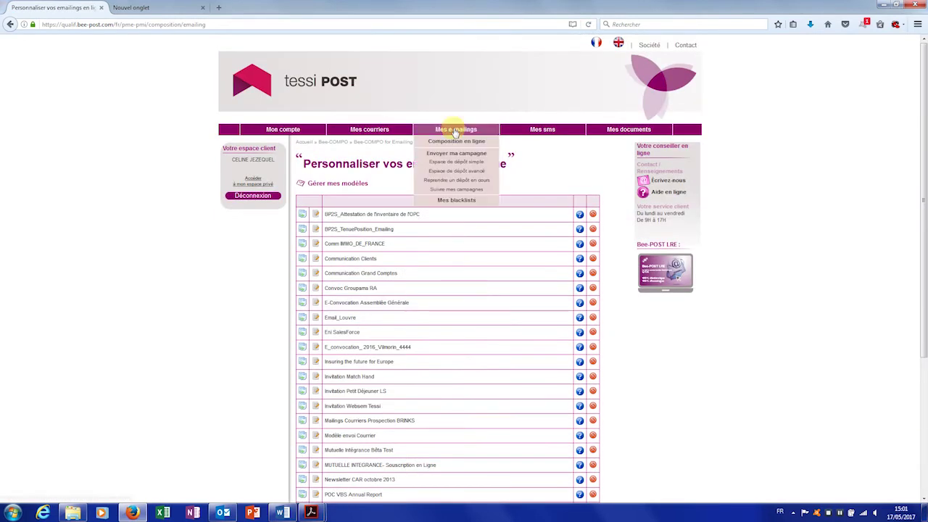
{"action": "left_click", "coordinate": [458, 173]}
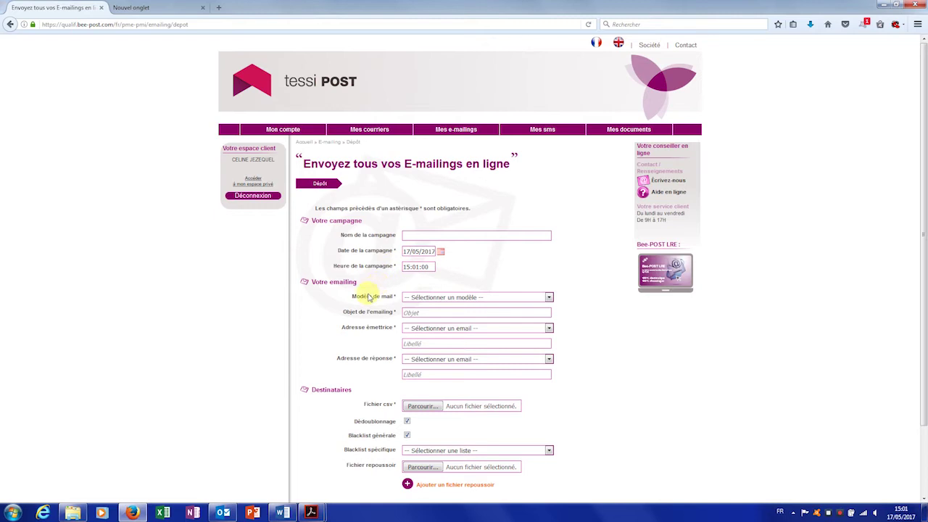
{"action": "left_click", "coordinate": [549, 297]}
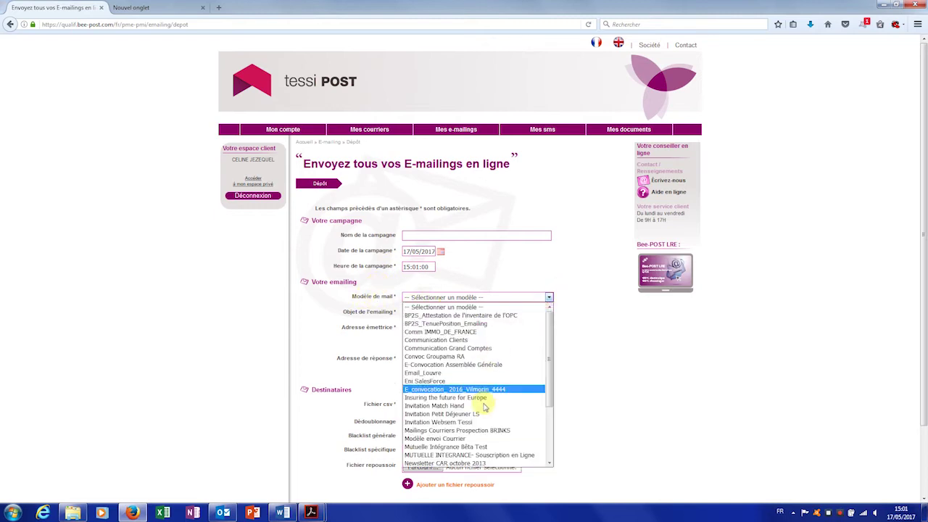
{"action": "left_click", "coordinate": [476, 424]}
Select the demo e-mail address as both the sender address and the reply address of the e-mailing.
{"action": "left_click", "coordinate": [549, 329]}
{"action": "left_click", "coordinate": [536, 345]}
{"action": "left_click", "coordinate": [550, 360]}
{"action": "left_click", "coordinate": [534, 378]}
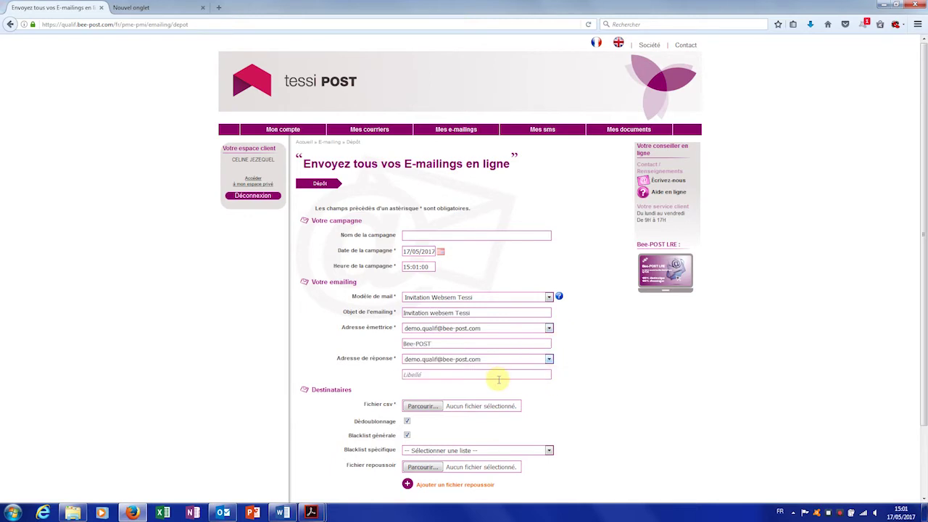
Load "Test destinataires emailing - Mai 2017.csv" as the recipient file and proceed past the file analysis stage.
{"action": "scroll", "coordinate": [580, 382], "scroll_direction": "down", "scroll_amount": 1}
{"action": "left_click", "coordinate": [410, 351]}
{"action": "double_click", "coordinate": [153, 166]}
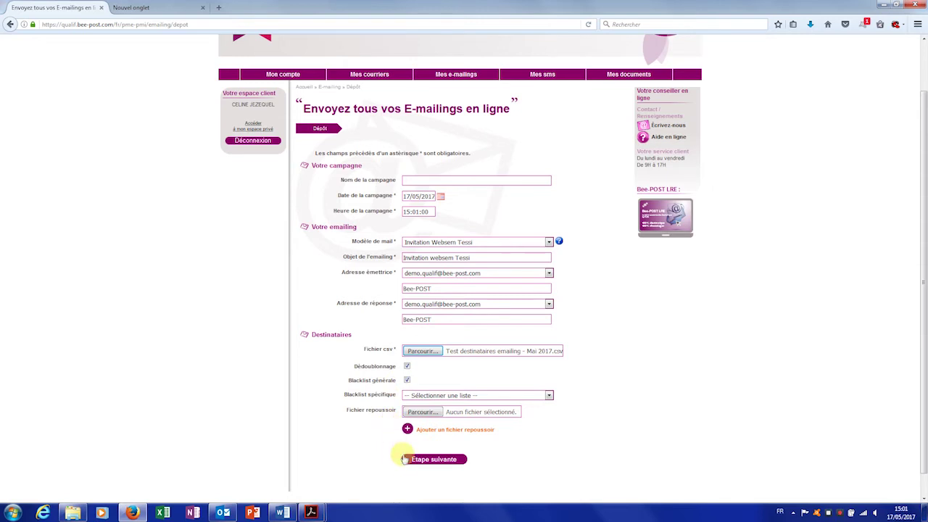
{"action": "left_click", "coordinate": [428, 460]}
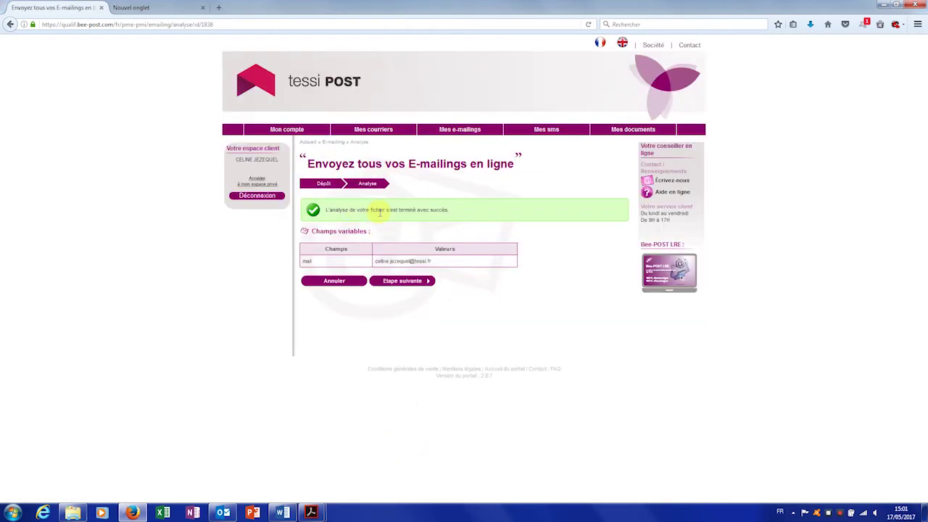
{"action": "left_click", "coordinate": [394, 281]}
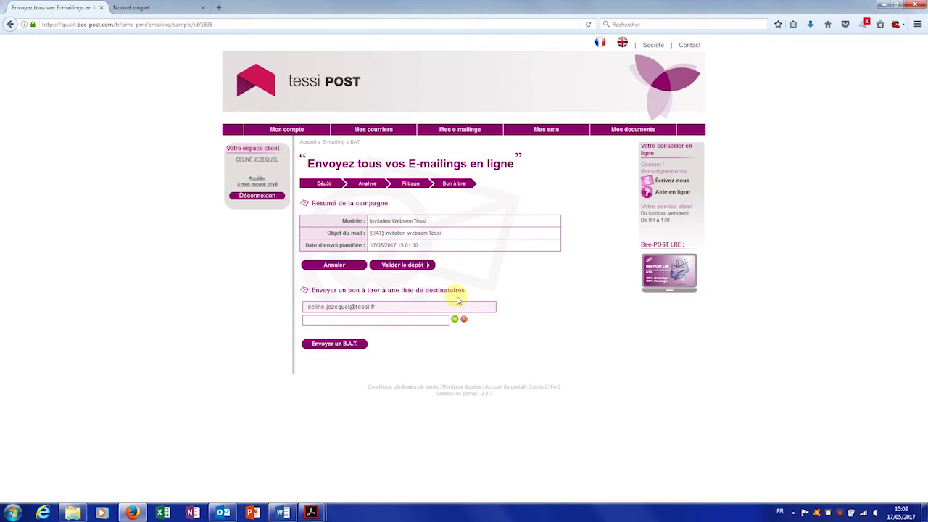
Validate the deposit of the "Invitation Websem Tessi" e-mailing campaign.
{"action": "left_click", "coordinate": [403, 266]}
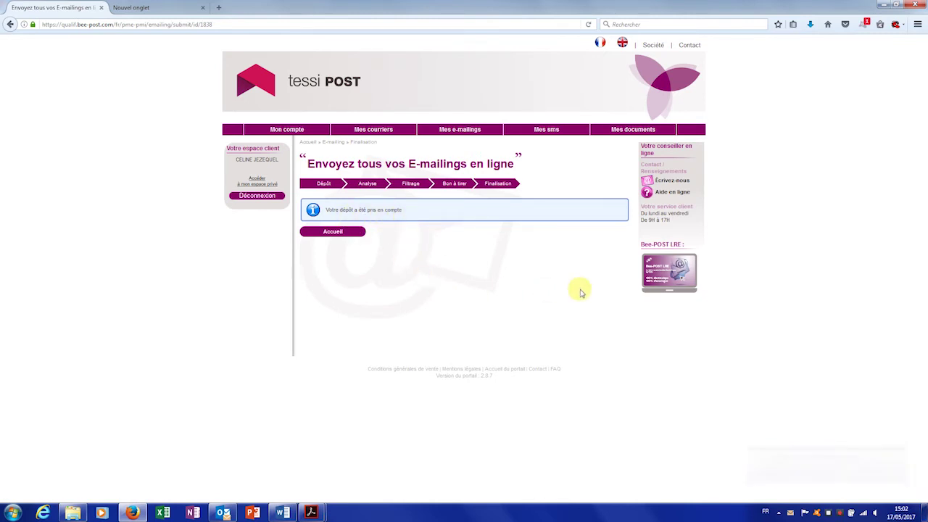
Start an online SMS mailing from the "Beepost - bienvenue" template, dated 17/05/2017, and delete the signature name ending its message.
{"action": "mouse_move", "coordinate": [556, 134]}
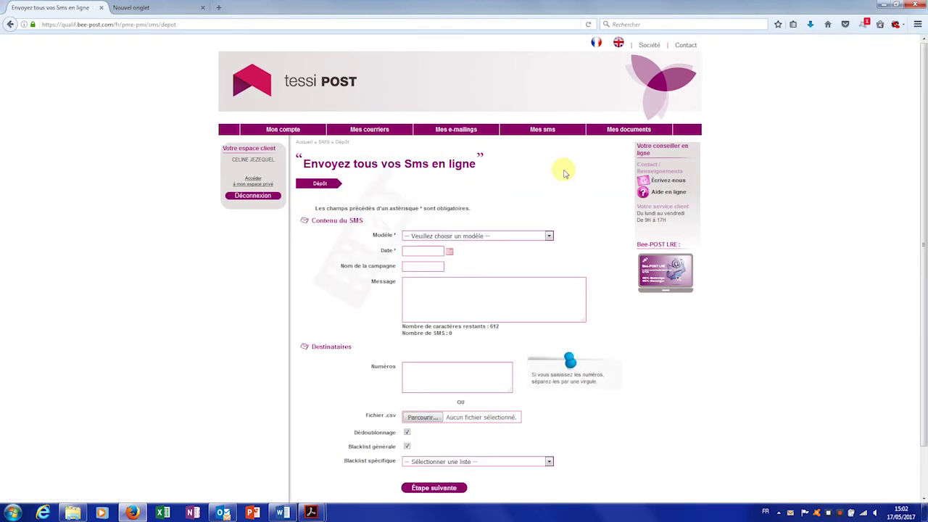
{"action": "left_click", "coordinate": [549, 238]}
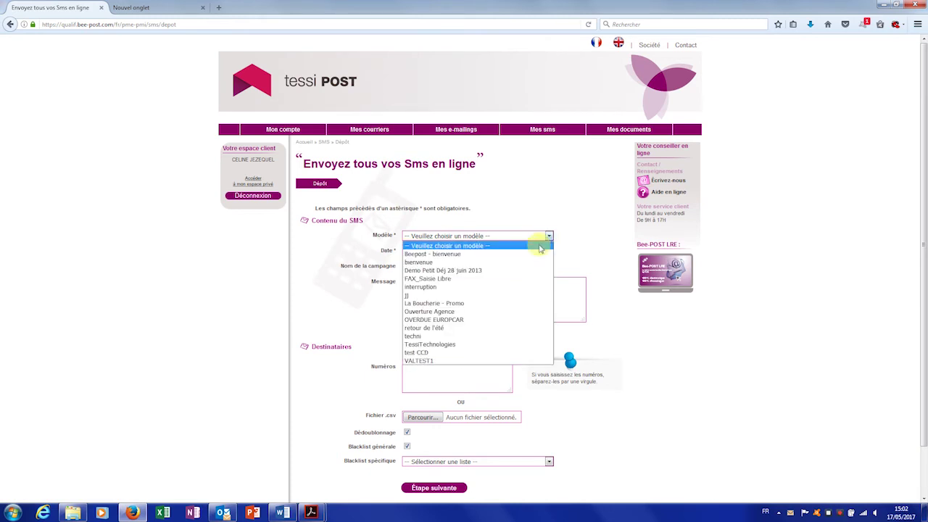
{"action": "left_click", "coordinate": [525, 254]}
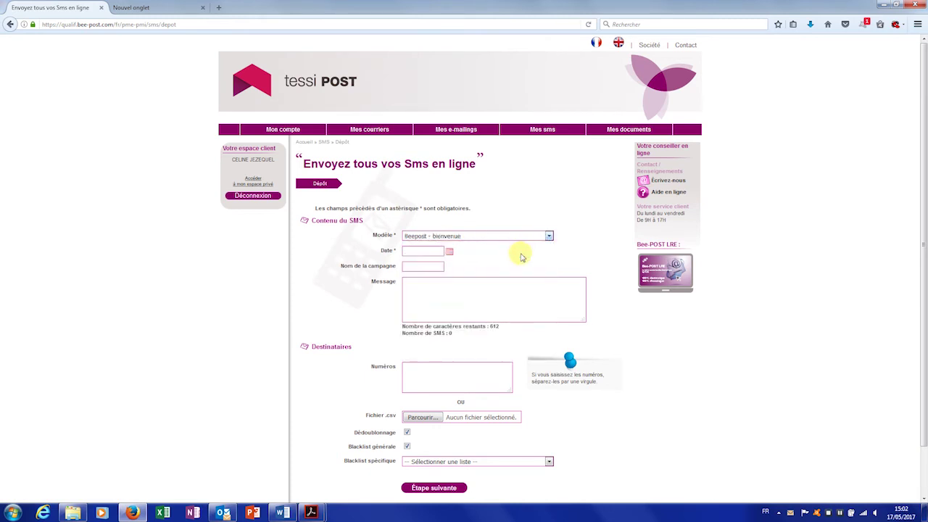
{"action": "left_click", "coordinate": [418, 251]}
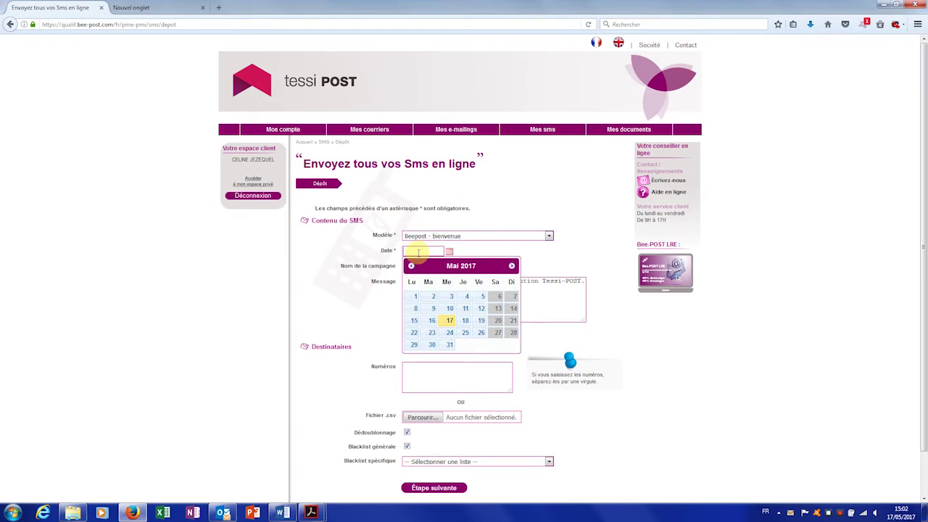
{"action": "left_click", "coordinate": [450, 320]}
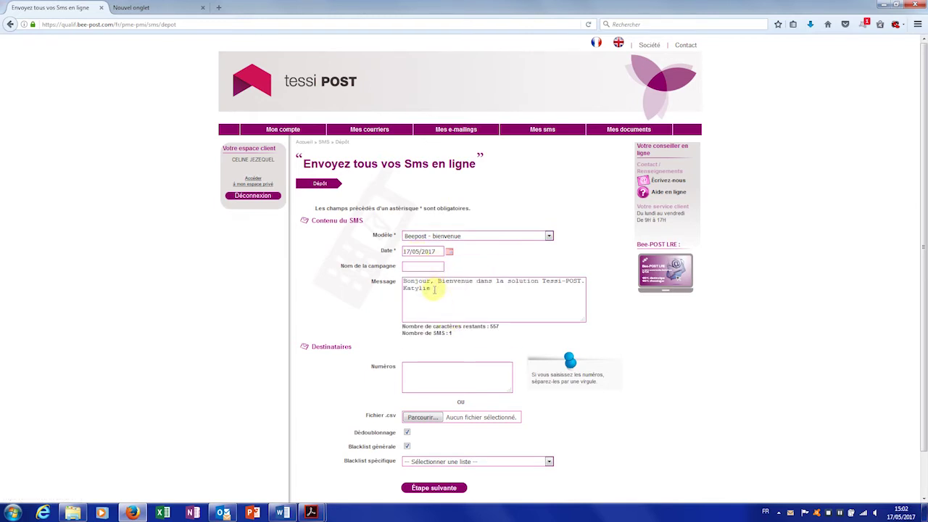
{"action": "left_click_drag", "start_coordinate": [432, 289], "coordinate": [390, 286]}
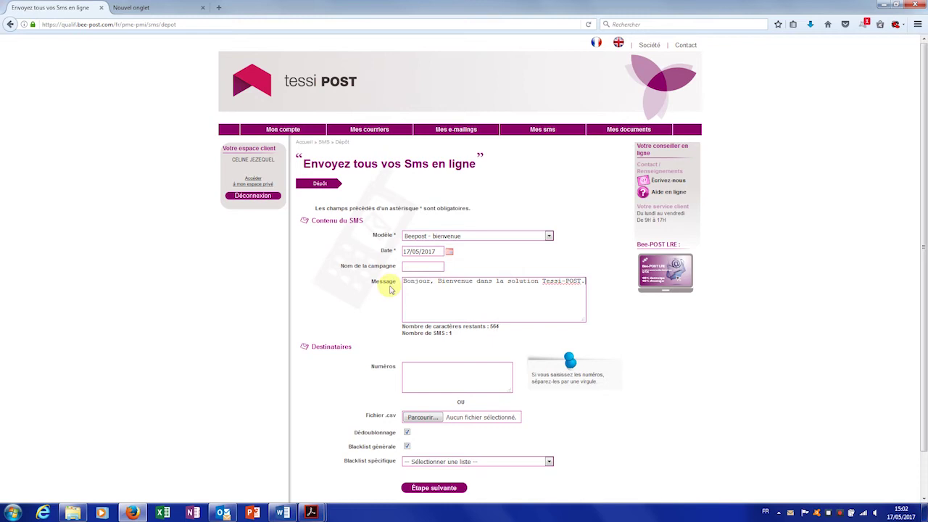
Load "Test destinataires sms - Mai 2017.csv" as the SMS recipient file and proceed past the mobile number filtering stage.
{"action": "scroll", "coordinate": [395, 338], "scroll_direction": "down", "scroll_amount": 1}
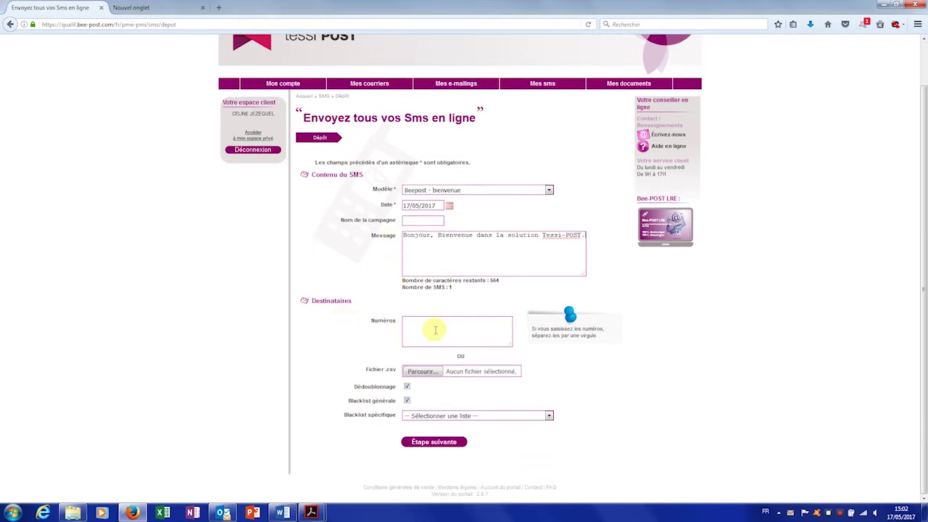
{"action": "left_click", "coordinate": [423, 372]}
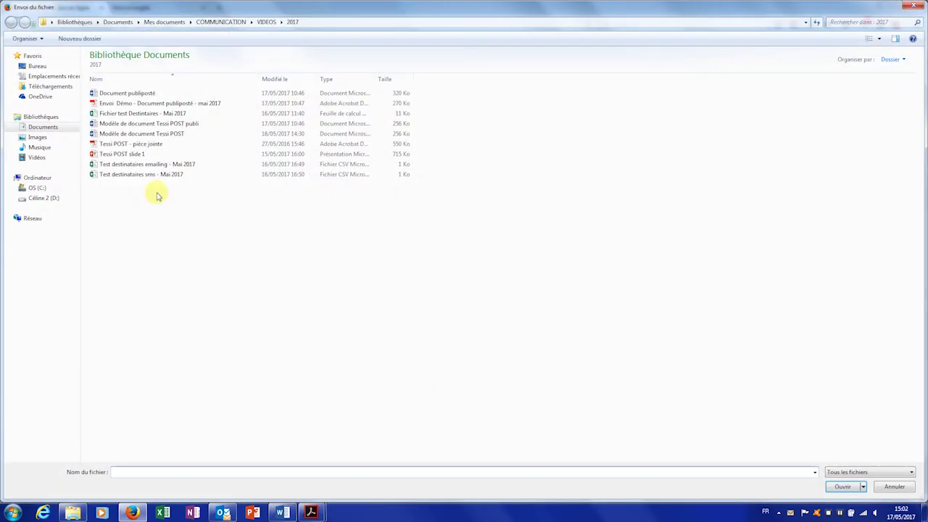
{"action": "double_click", "coordinate": [150, 174]}
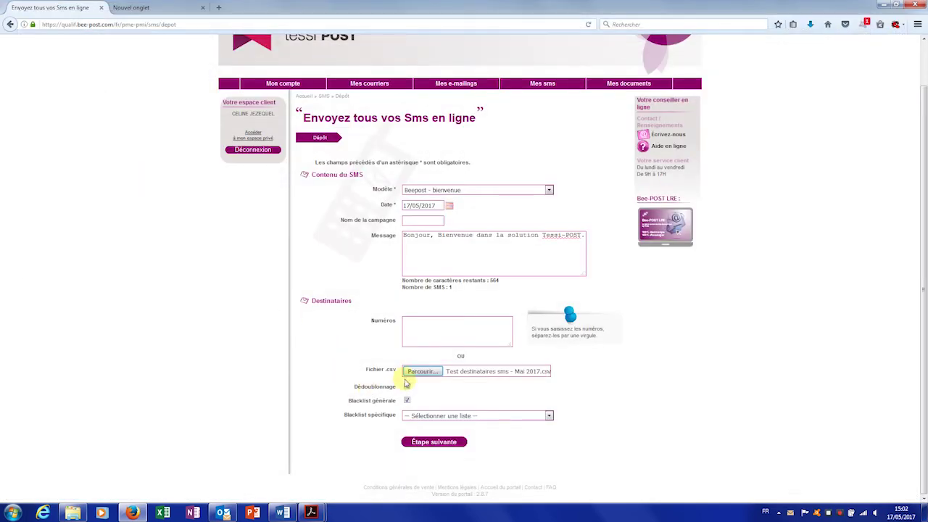
{"action": "left_click", "coordinate": [433, 448]}
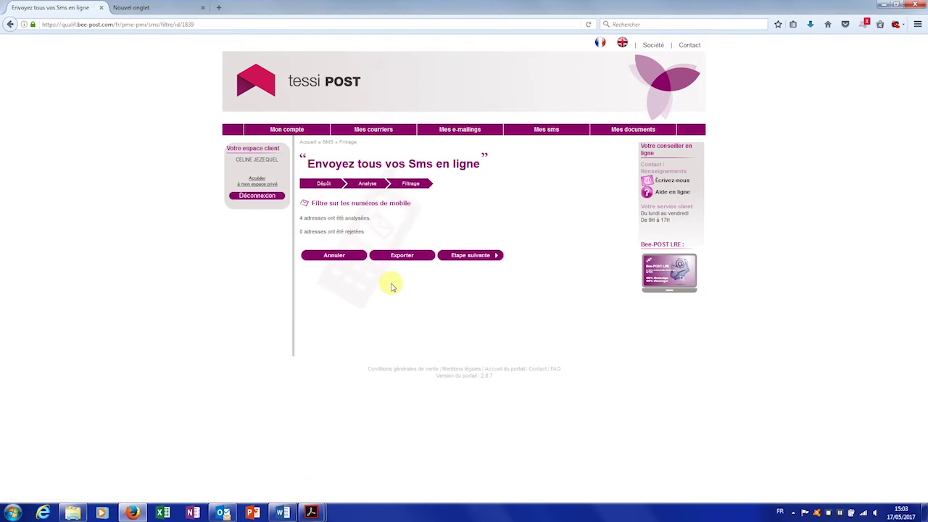
{"action": "left_click", "coordinate": [471, 256]}
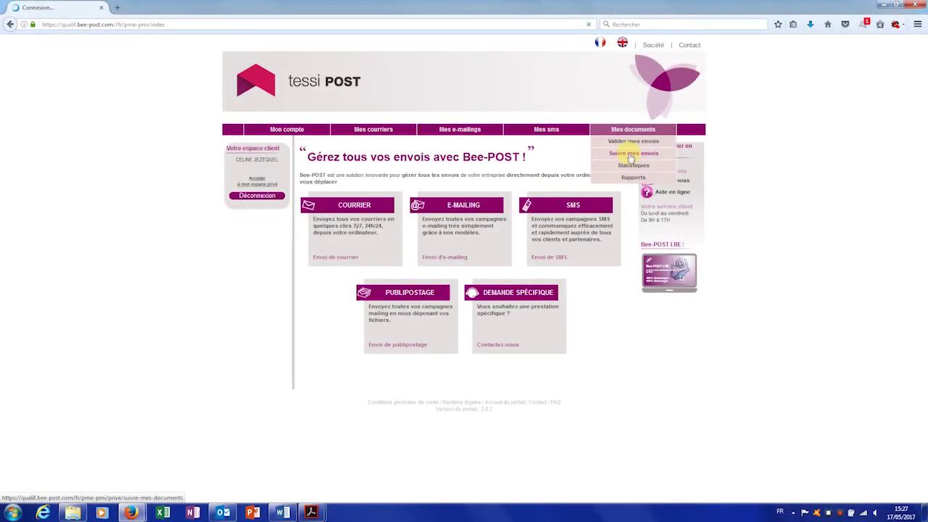
Open the mailing tracking space and search for the mailings sent by the signed-in user's own account.
{"action": "left_click", "coordinate": [630, 155]}
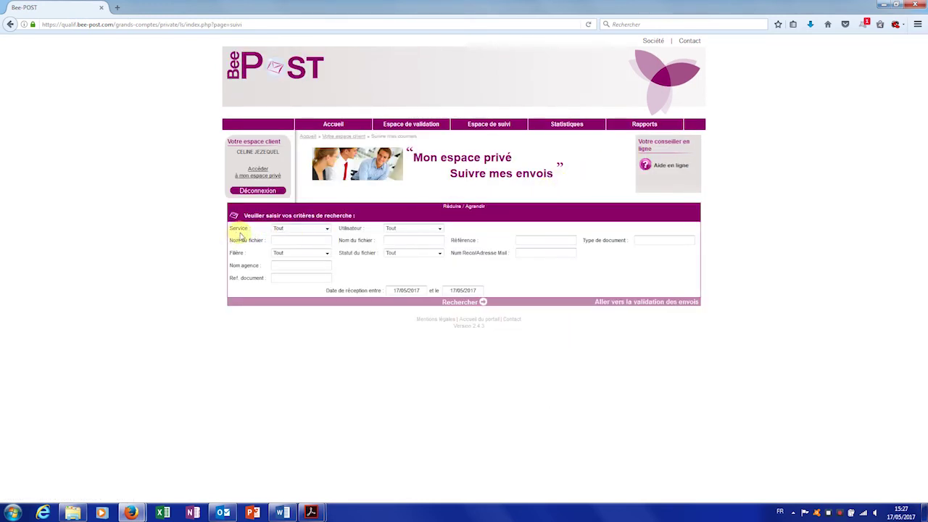
{"action": "left_click", "coordinate": [439, 229]}
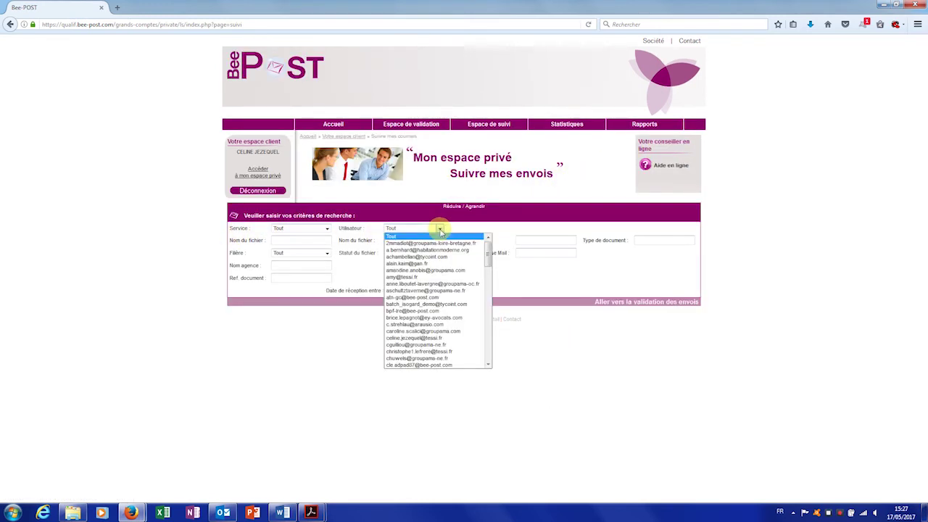
{"action": "left_click", "coordinate": [421, 338]}
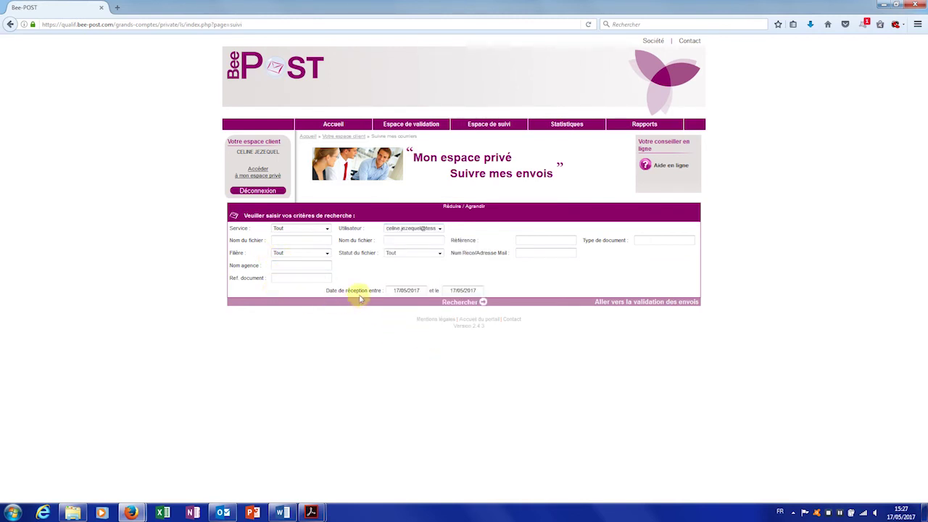
{"action": "left_click", "coordinate": [468, 305]}
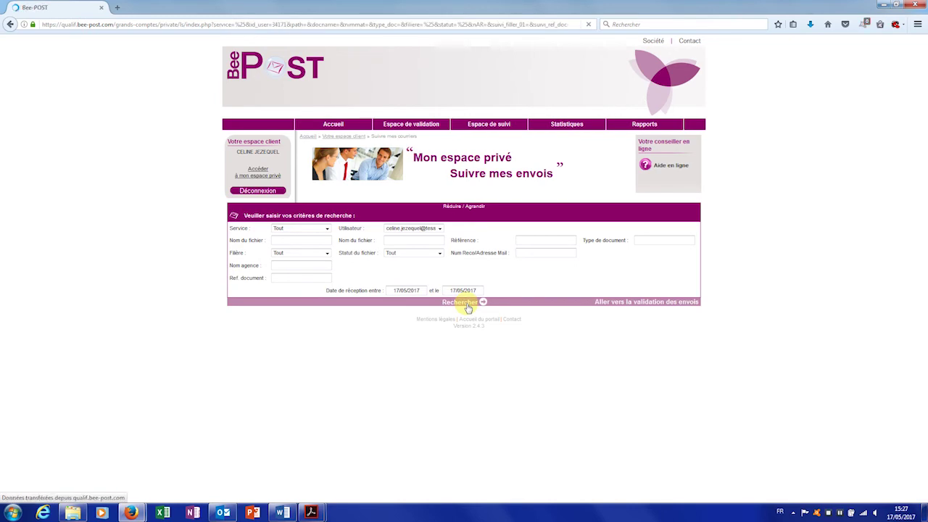
Examine the tracked mailings, comparing the channel and file status of the registered letters, SMS, e-mailings and postal items.
{"action": "scroll", "coordinate": [742, 290], "scroll_direction": "down", "scroll_amount": 3}
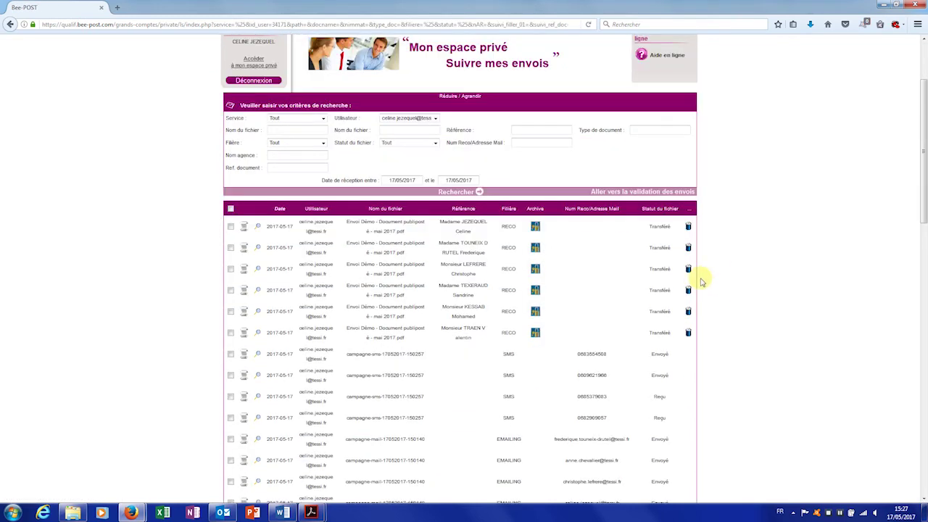
{"action": "scroll", "coordinate": [700, 280], "scroll_direction": "down", "scroll_amount": 10}
{"action": "scroll", "coordinate": [702, 281], "scroll_direction": "down", "scroll_amount": 4}
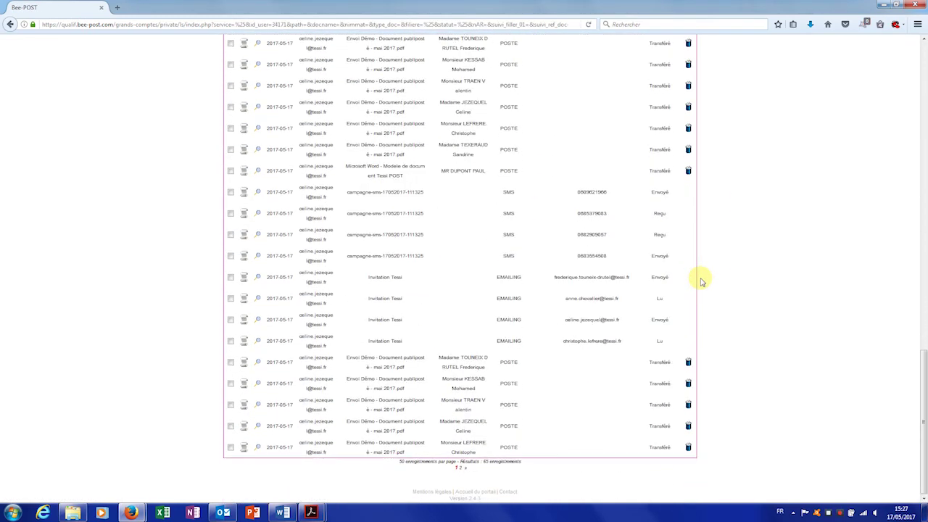
{"action": "scroll", "coordinate": [702, 282], "scroll_direction": "up", "scroll_amount": 15}
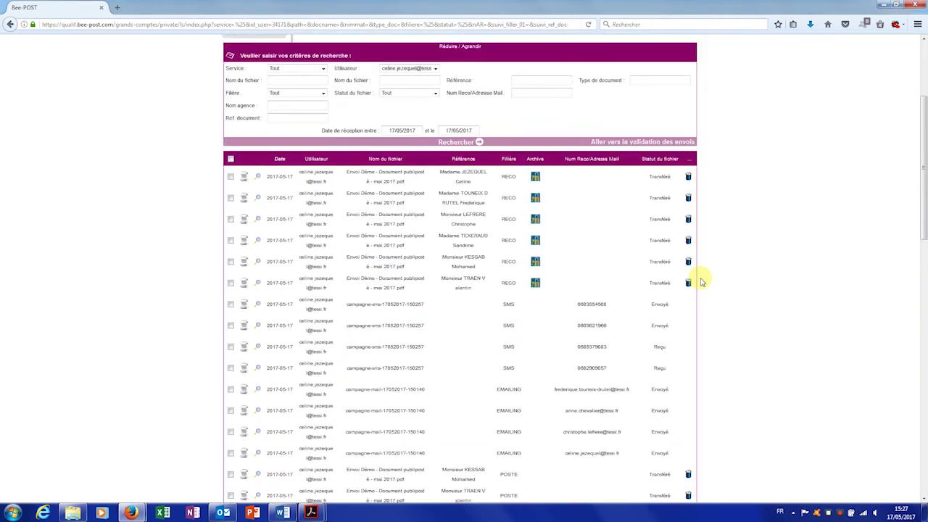
{"action": "scroll", "coordinate": [617, 254], "scroll_direction": "down", "scroll_amount": 1}
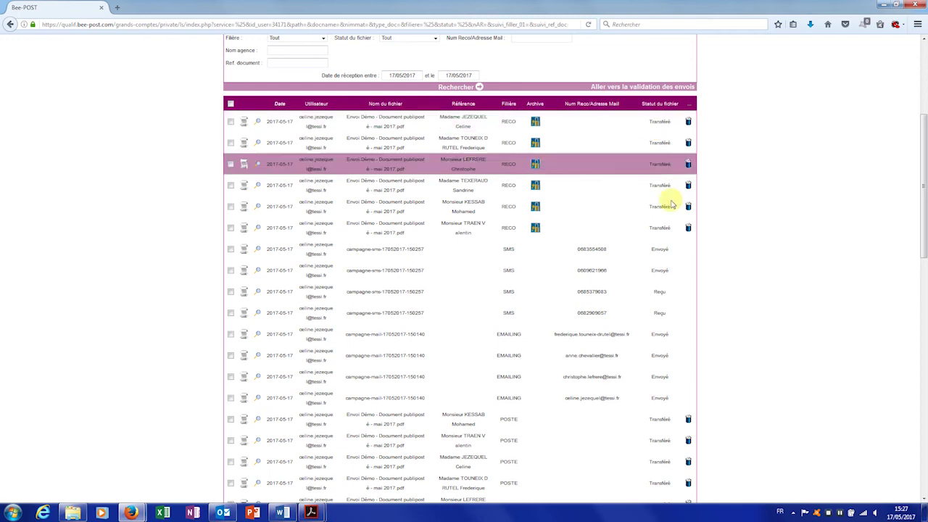
{"action": "scroll", "coordinate": [669, 298], "scroll_direction": "down", "scroll_amount": 3}
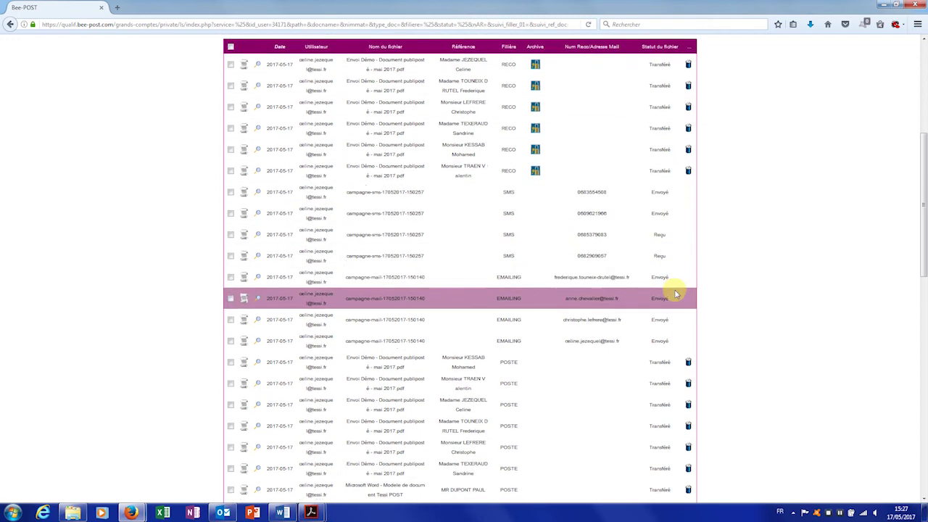
{"action": "scroll", "coordinate": [675, 363], "scroll_direction": "up", "scroll_amount": 4}
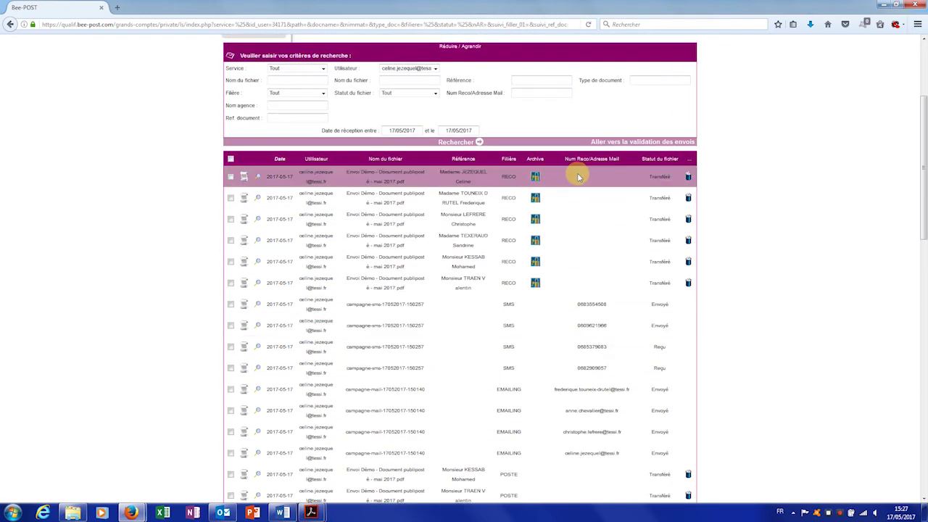
View the archived files of the first registered letter, then consult the acknowledgement of receipt in the other archive window and close it.
{"action": "left_click", "coordinate": [536, 176]}
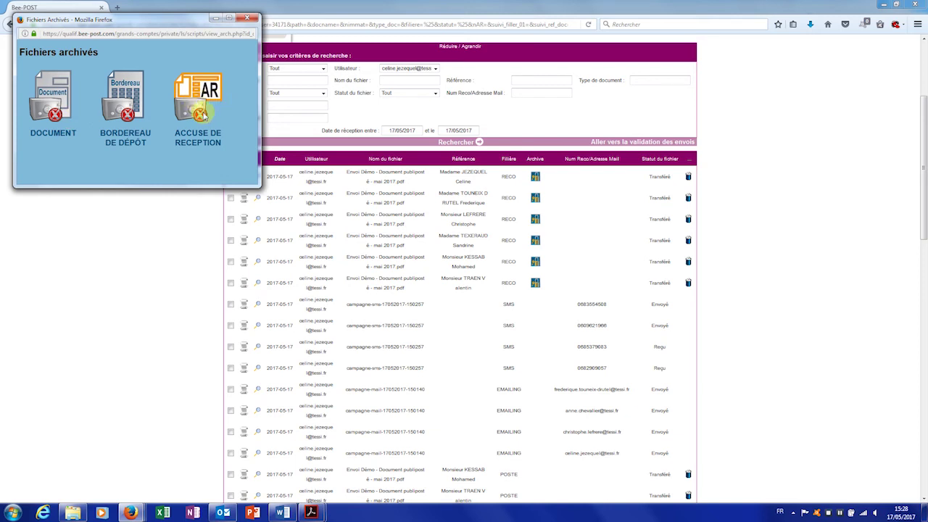
{"action": "left_click", "coordinate": [247, 19]}
{"action": "mouse_move", "coordinate": [130, 513]}
{"action": "left_click", "coordinate": [165, 472]}
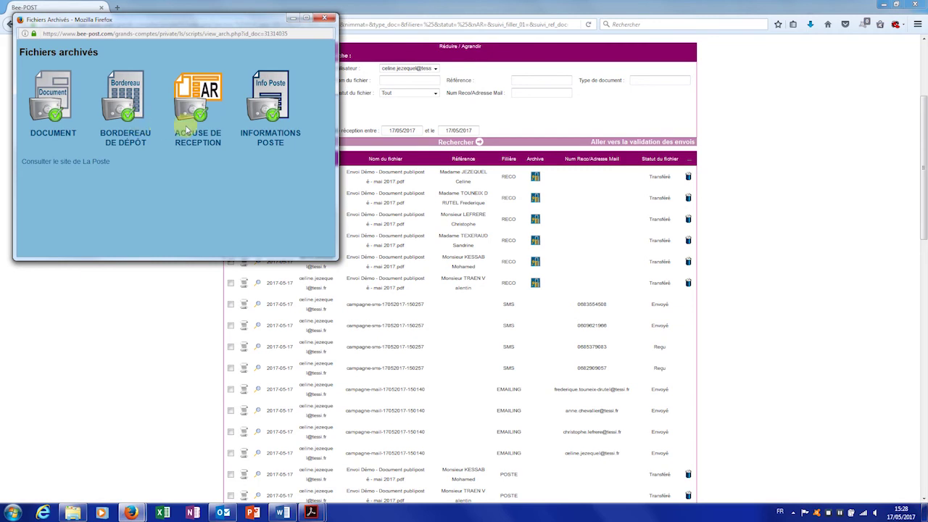
{"action": "left_click", "coordinate": [196, 113]}
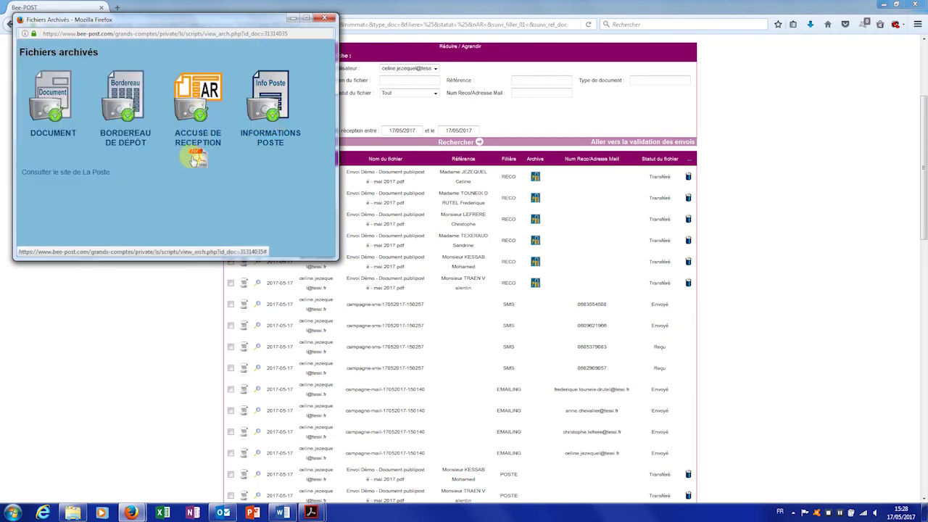
{"action": "left_click", "coordinate": [325, 17]}
Open the statistics page and generate the general annual statistics for 2016.
{"action": "scroll", "coordinate": [507, 145], "scroll_direction": "up", "scroll_amount": 3}
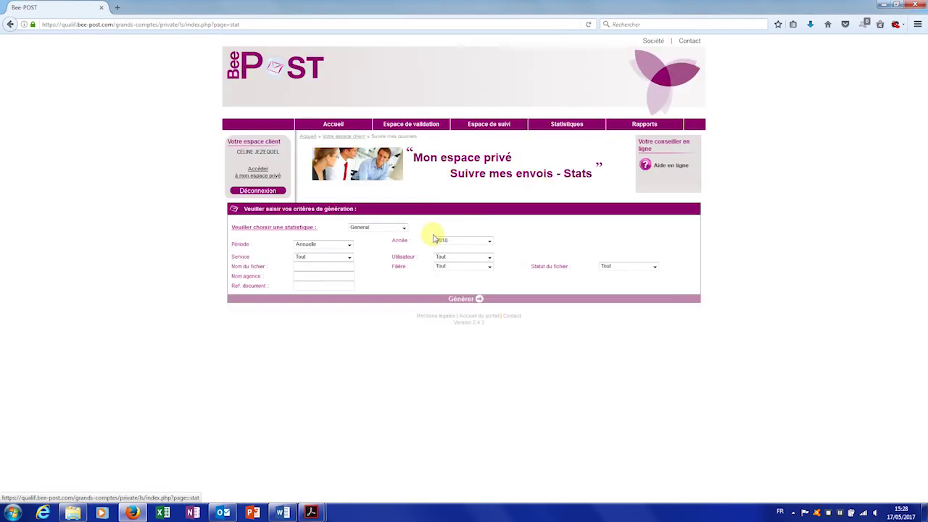
{"action": "left_click", "coordinate": [405, 229]}
{"action": "left_click", "coordinate": [404, 232]}
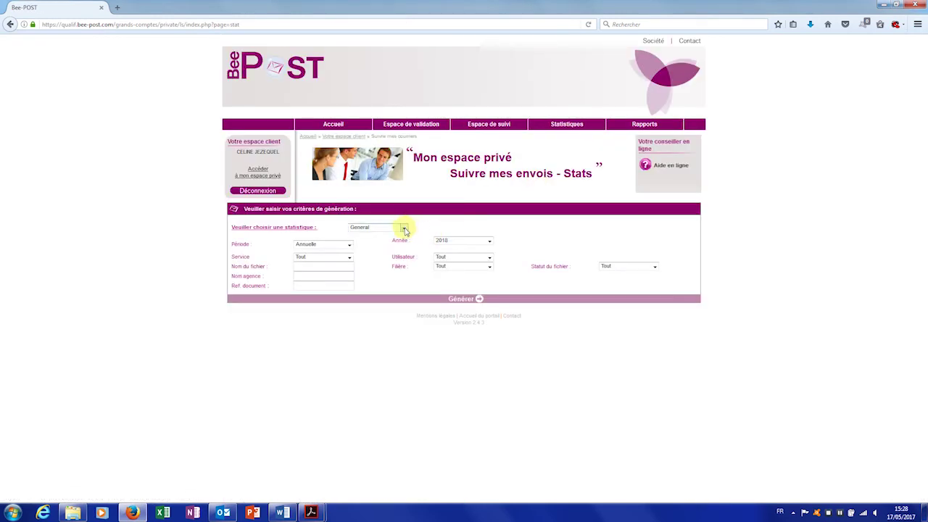
{"action": "left_click", "coordinate": [491, 244]}
{"action": "left_click", "coordinate": [475, 264]}
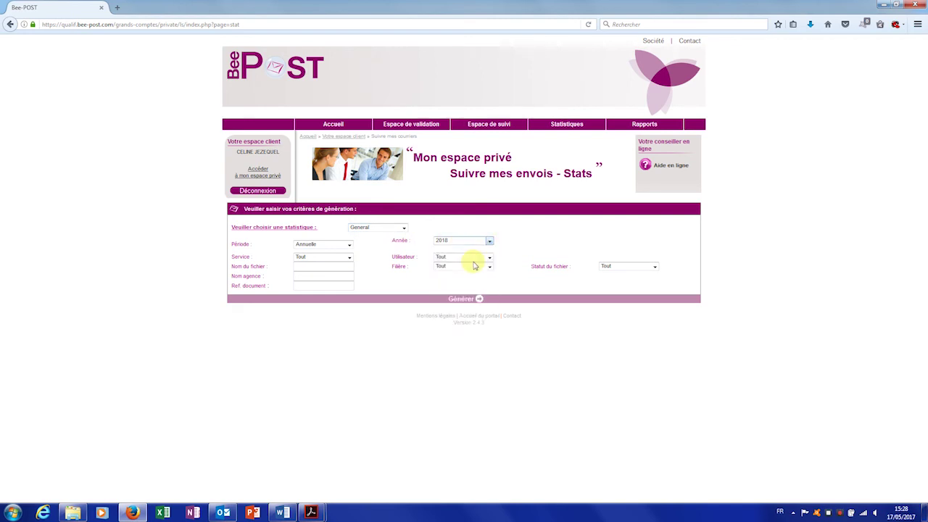
{"action": "left_click", "coordinate": [348, 247]}
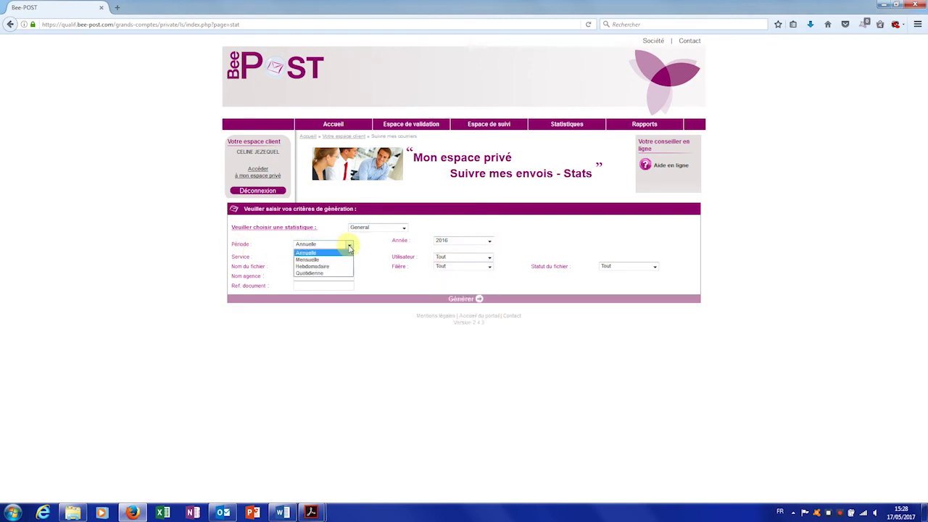
{"action": "left_click", "coordinate": [349, 247]}
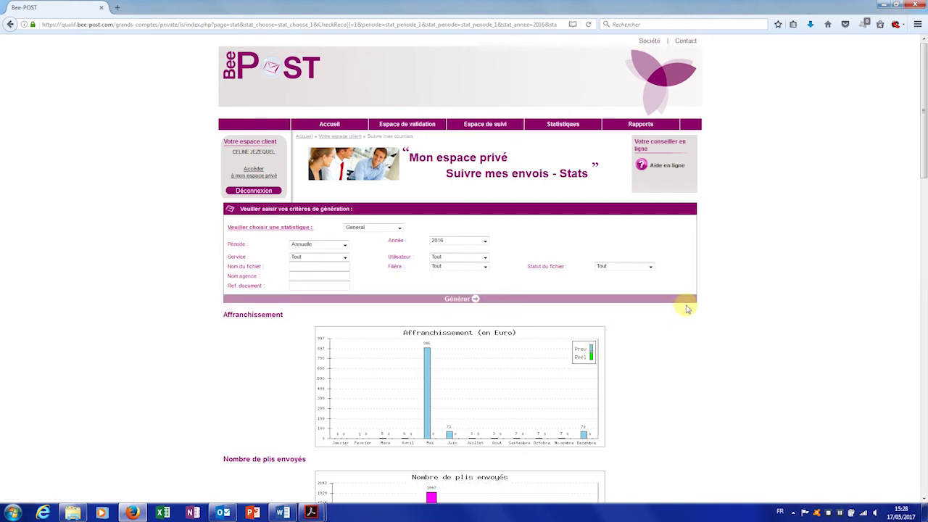
Examine the generated charts for postage, items sent, pages sent and items processed.
{"action": "scroll", "coordinate": [686, 305], "scroll_direction": "down", "scroll_amount": 2}
{"action": "scroll", "coordinate": [685, 305], "scroll_direction": "down", "scroll_amount": 1}
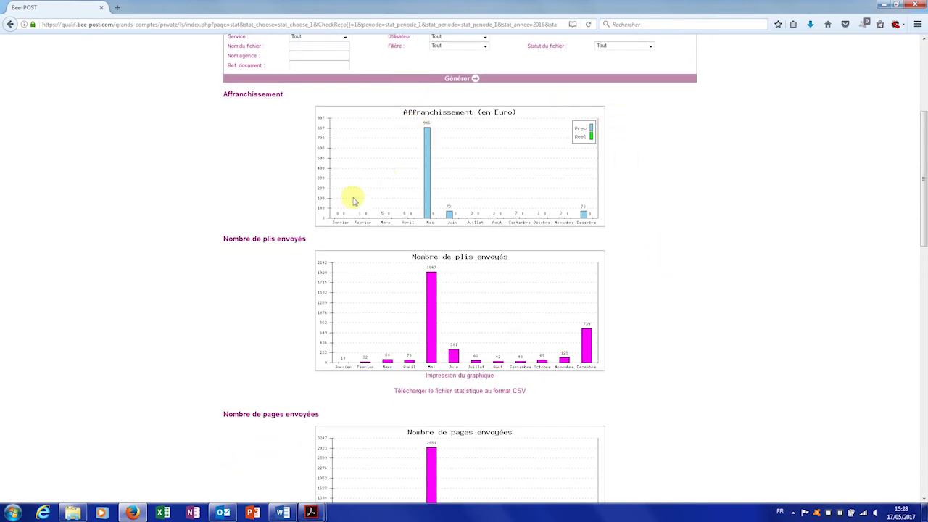
{"action": "scroll", "coordinate": [290, 268], "scroll_direction": "down", "scroll_amount": 3}
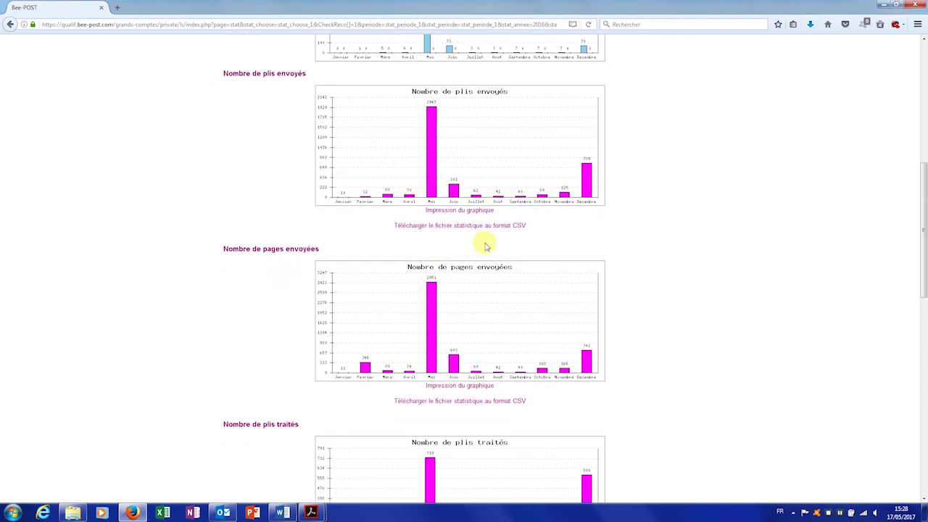
{"action": "scroll", "coordinate": [459, 247], "scroll_direction": "down", "scroll_amount": 11}
{"action": "scroll", "coordinate": [460, 247], "scroll_direction": "up", "scroll_amount": 3}
{"action": "scroll", "coordinate": [459, 247], "scroll_direction": "up", "scroll_amount": 15}
{"action": "scroll", "coordinate": [469, 300], "scroll_direction": "down", "scroll_amount": 4}
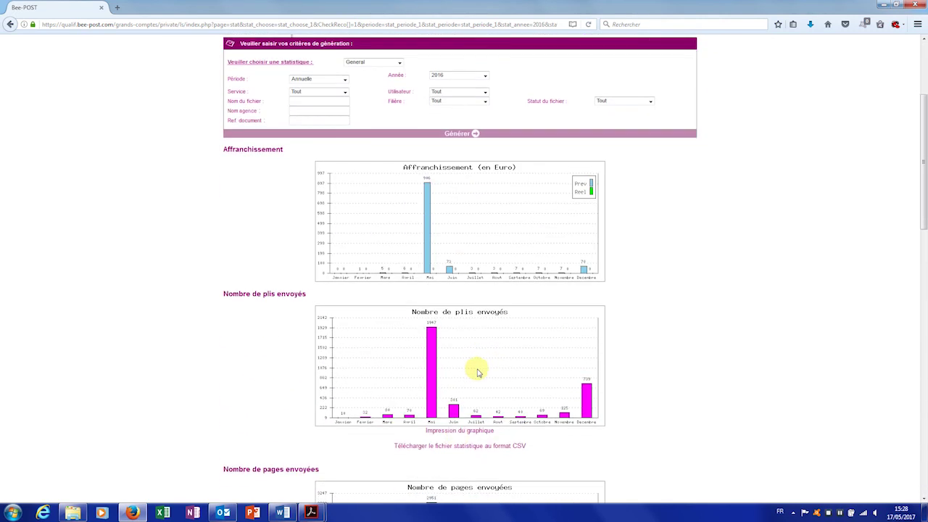
{"action": "scroll", "coordinate": [449, 395], "scroll_direction": "up", "scroll_amount": 4}
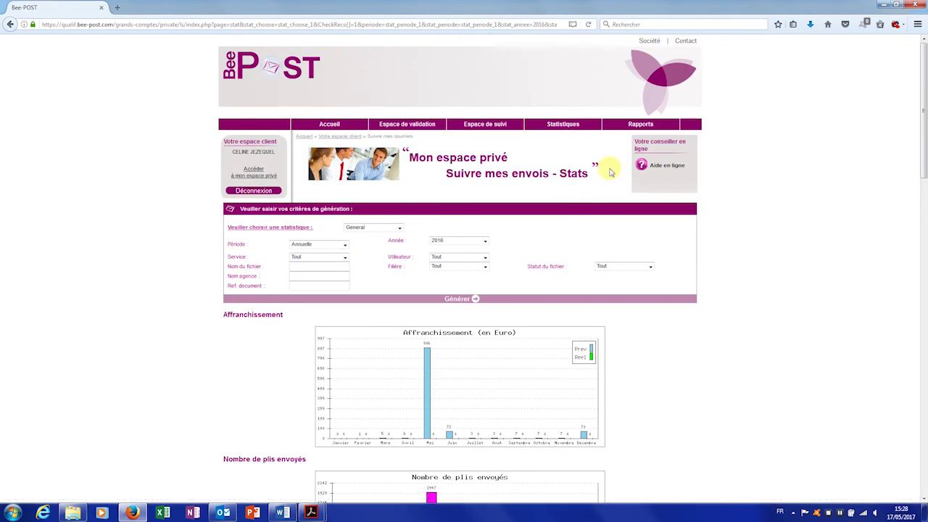
Open the reports page and generate a report starting 17/05/2017 for all services in the default output format.
{"action": "left_click", "coordinate": [626, 126]}
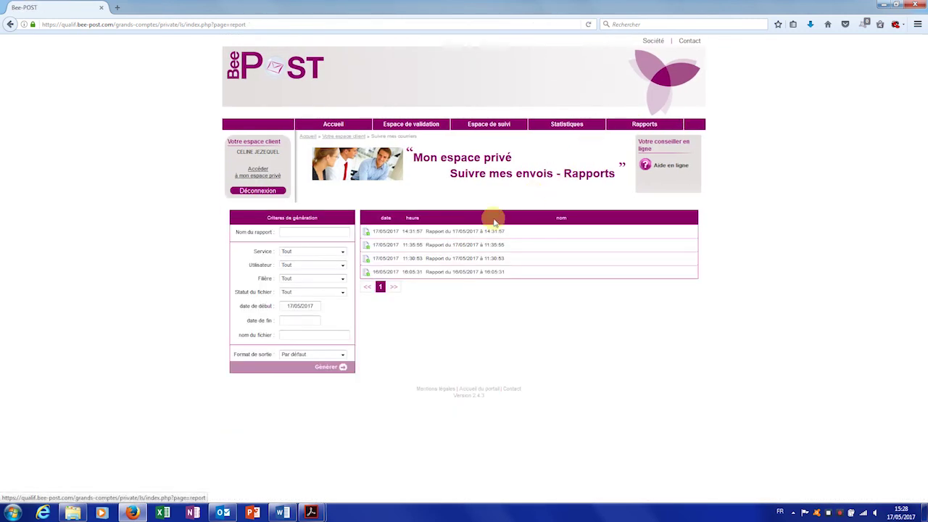
{"action": "left_click", "coordinate": [344, 252]}
{"action": "left_click", "coordinate": [345, 253]}
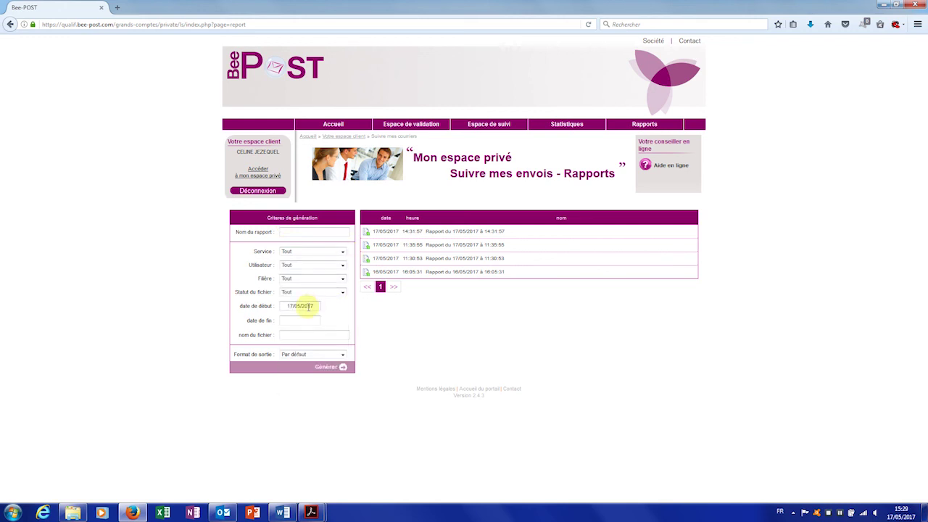
{"action": "left_click", "coordinate": [332, 369]}
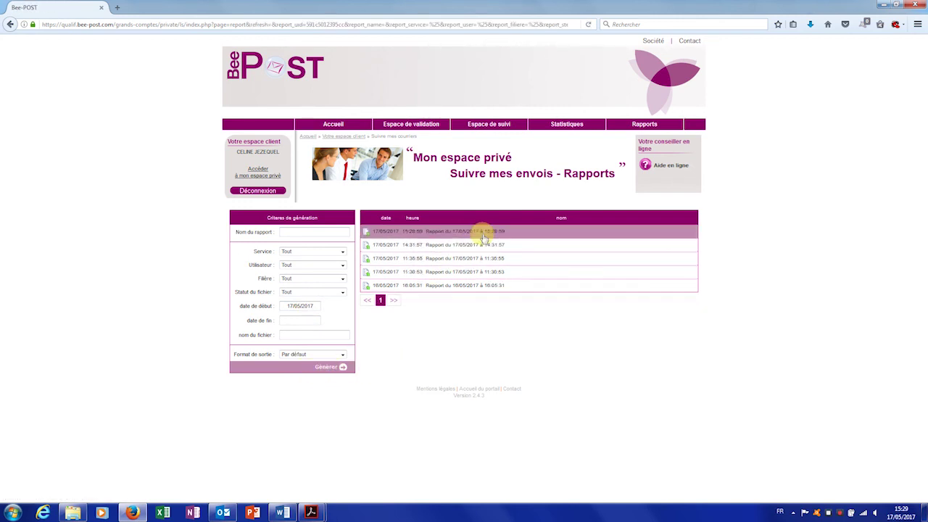
Open the newly generated CSV report in Microsoft Excel.
{"action": "left_click", "coordinate": [442, 233]}
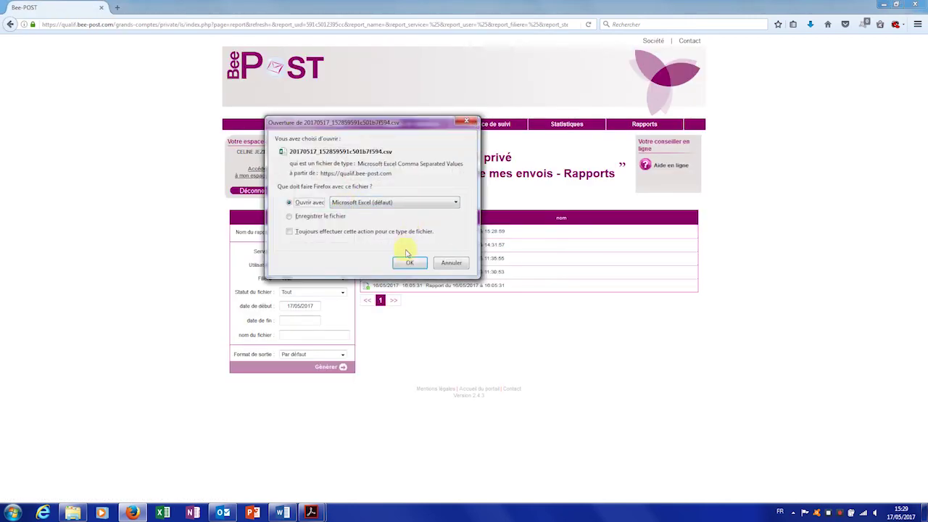
{"action": "left_click", "coordinate": [408, 262]}
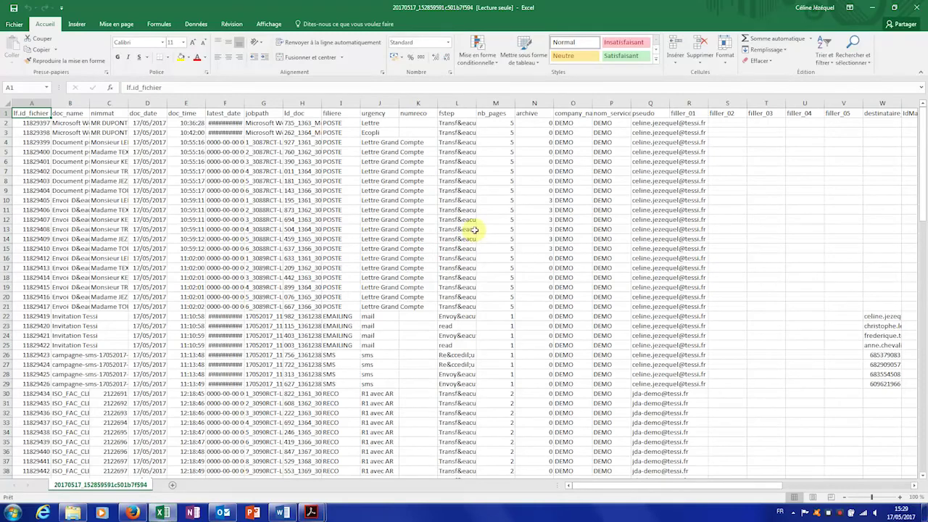